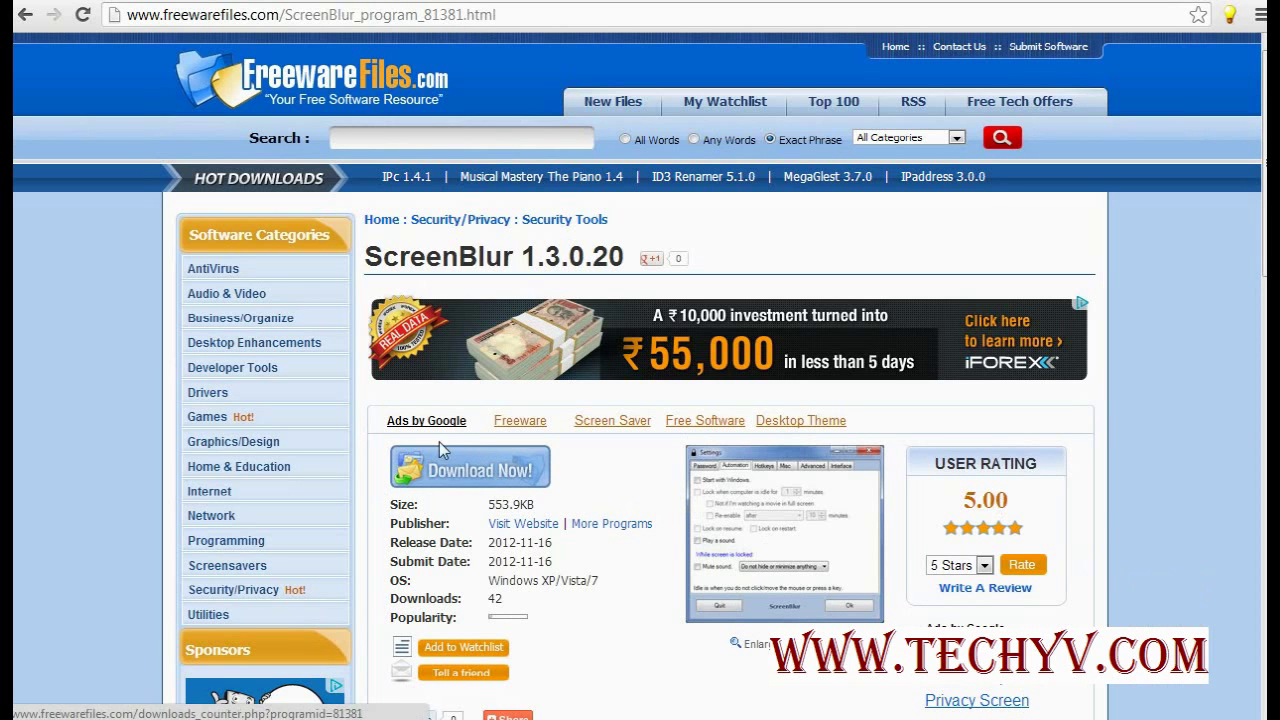
# Step: Switch from the FreewareFiles.com page to the extracted ScreenBlur folder in File Explorer
pyautogui.click(305, 715)
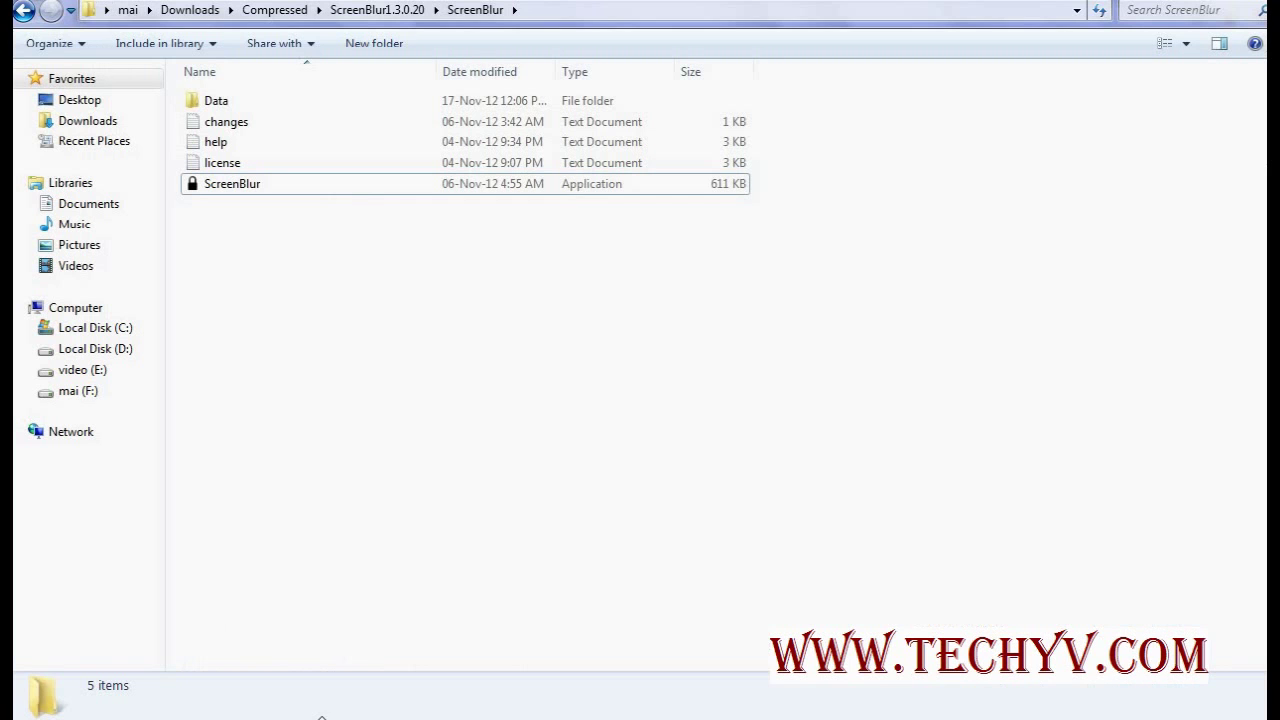
# Step: Launch ScreenBlur, lock the screen from its tray icon to show Access Denied, then unlock
pyautogui.click(252, 183)
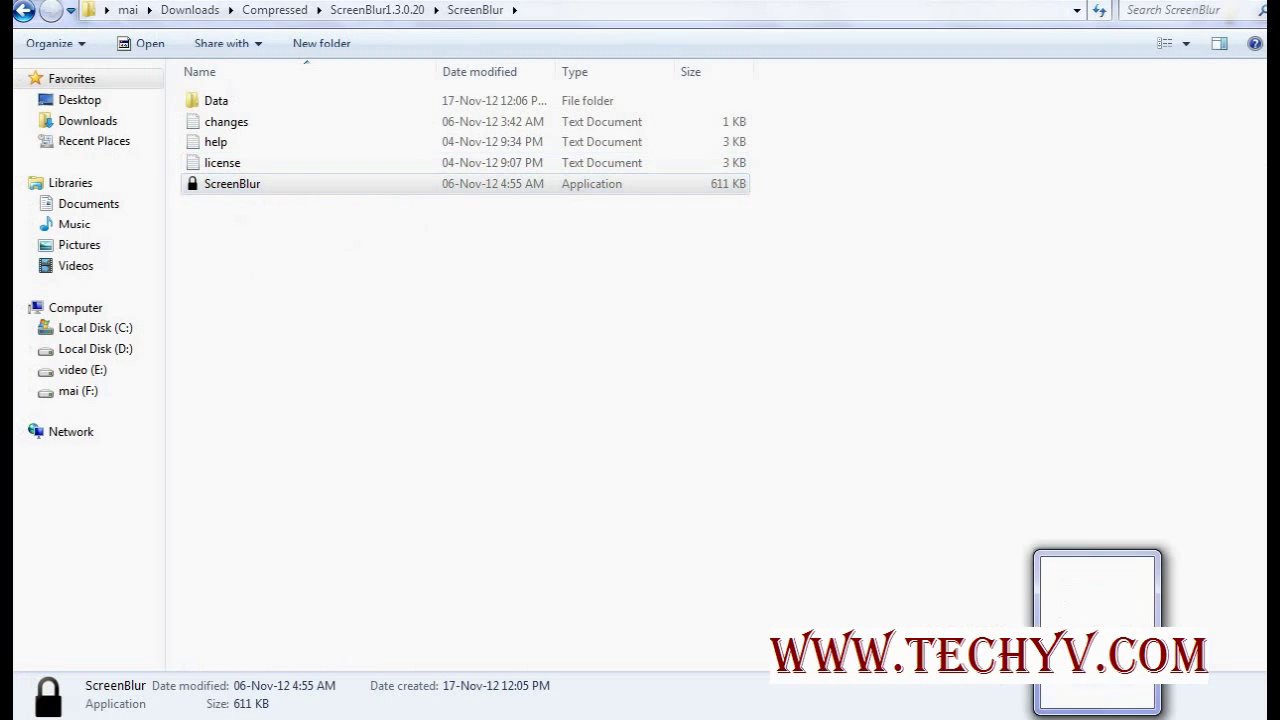
pyautogui.click(1100, 718)
pyautogui.rightClick(1064, 641)
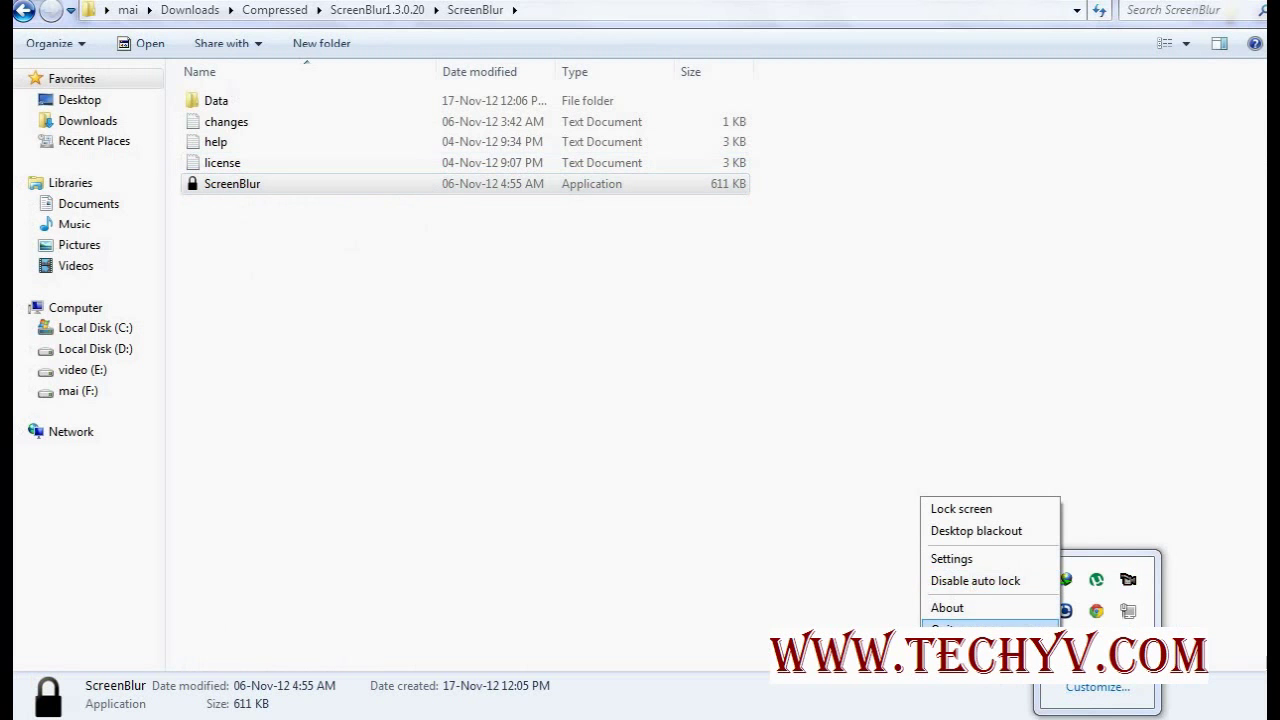
pyautogui.click(968, 520)
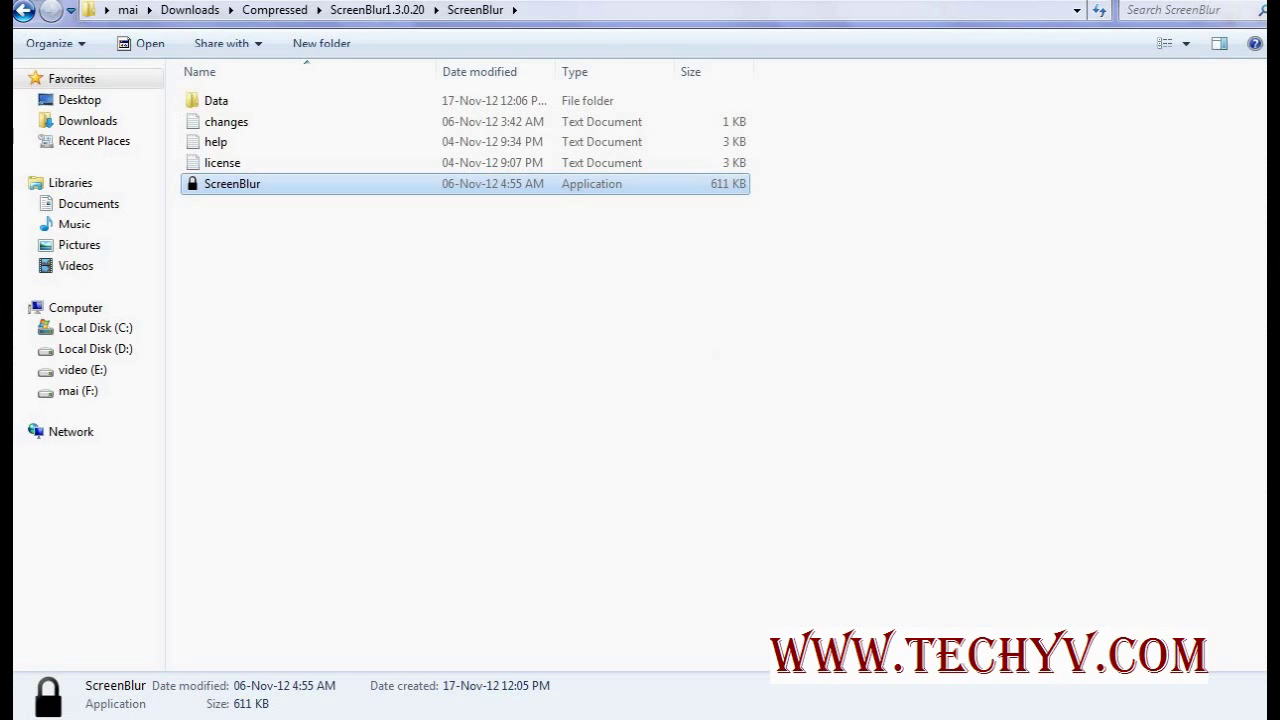
pyautogui.click(1097, 716)
# Step: Open ScreenBlur Settings from the tray icon and focus the Enter new password field
pyautogui.rightClick(1064, 610)
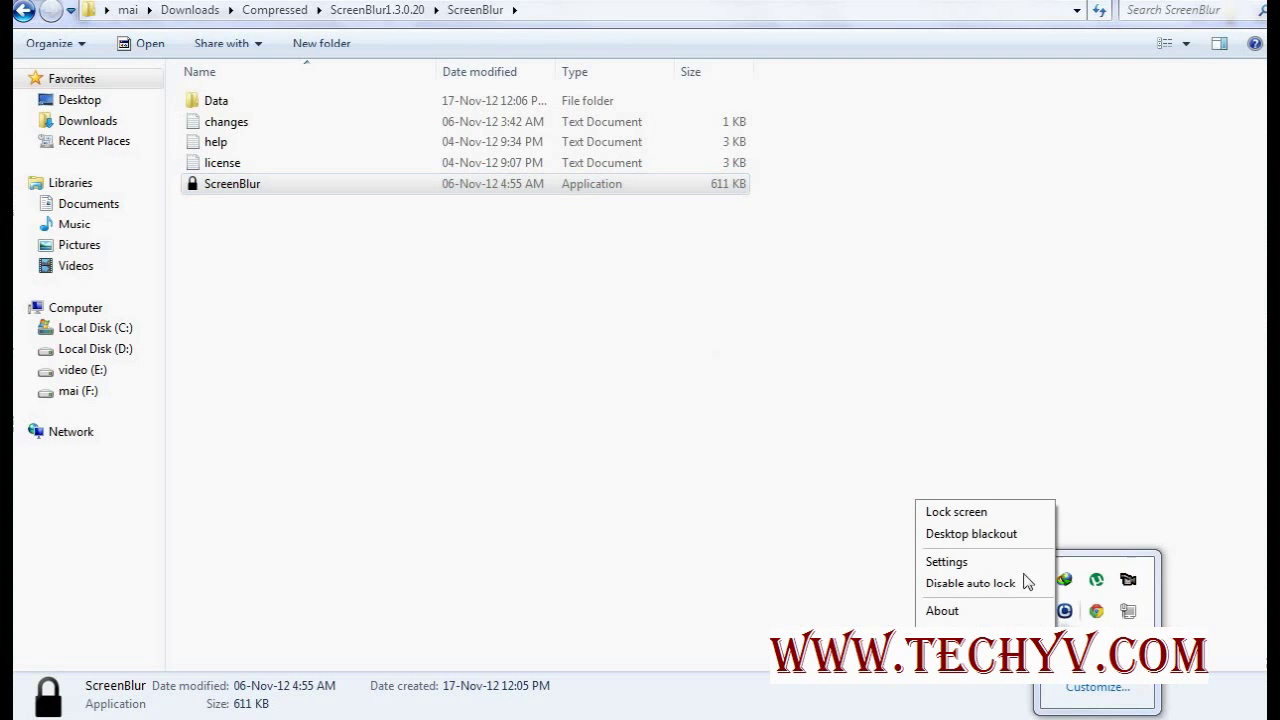
pyautogui.click(984, 562)
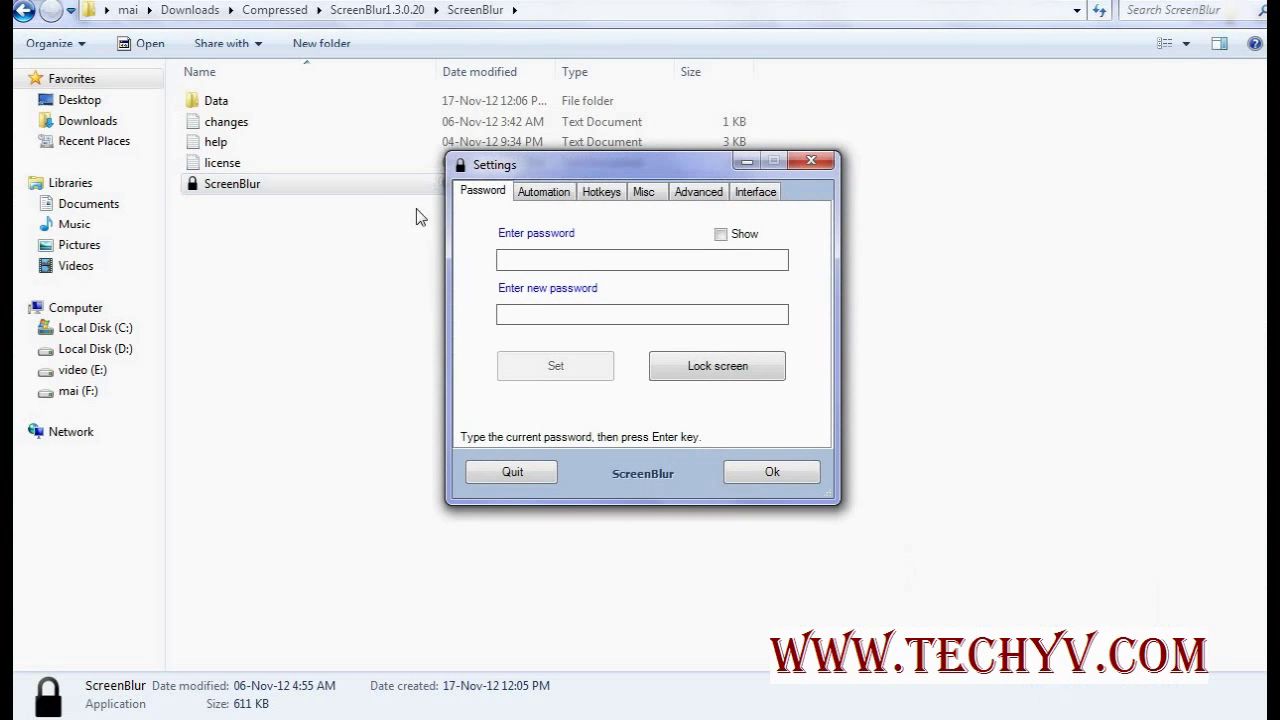
pyautogui.click(537, 314)
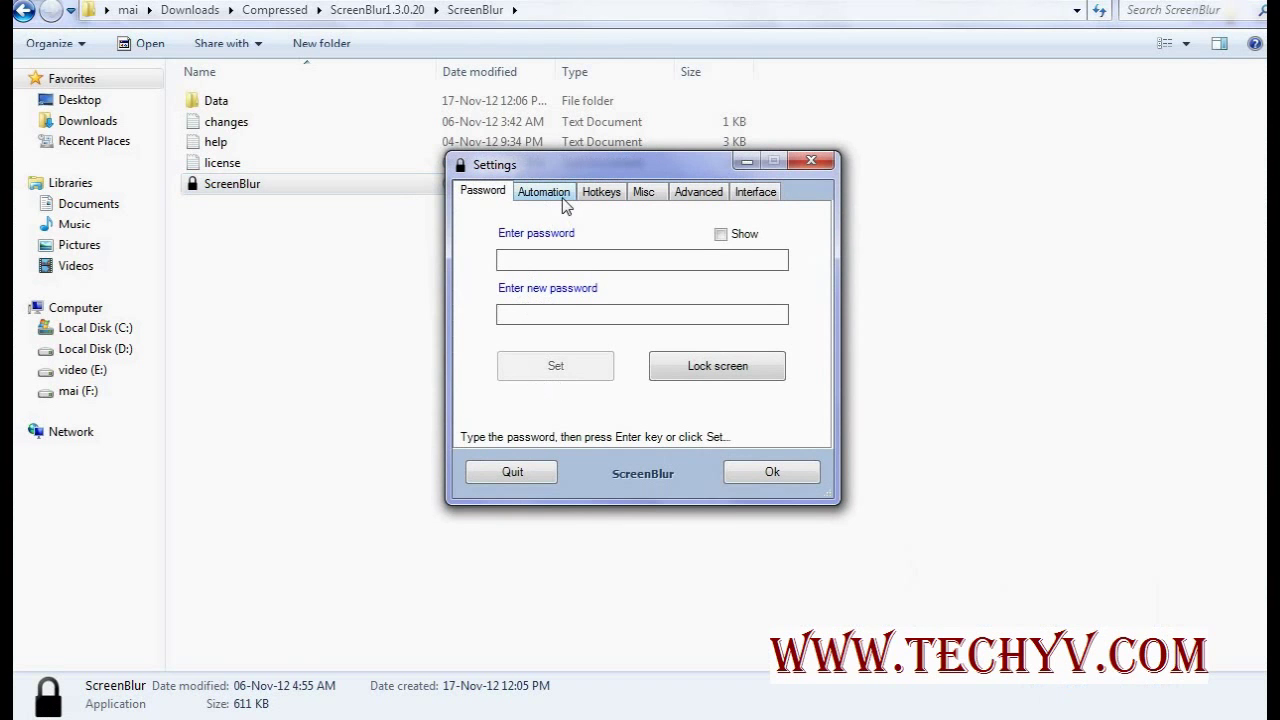
# Step: Set the lock screen style to Cat-proof, keep the foreground colour, and untick Shut down
pyautogui.click(754, 194)
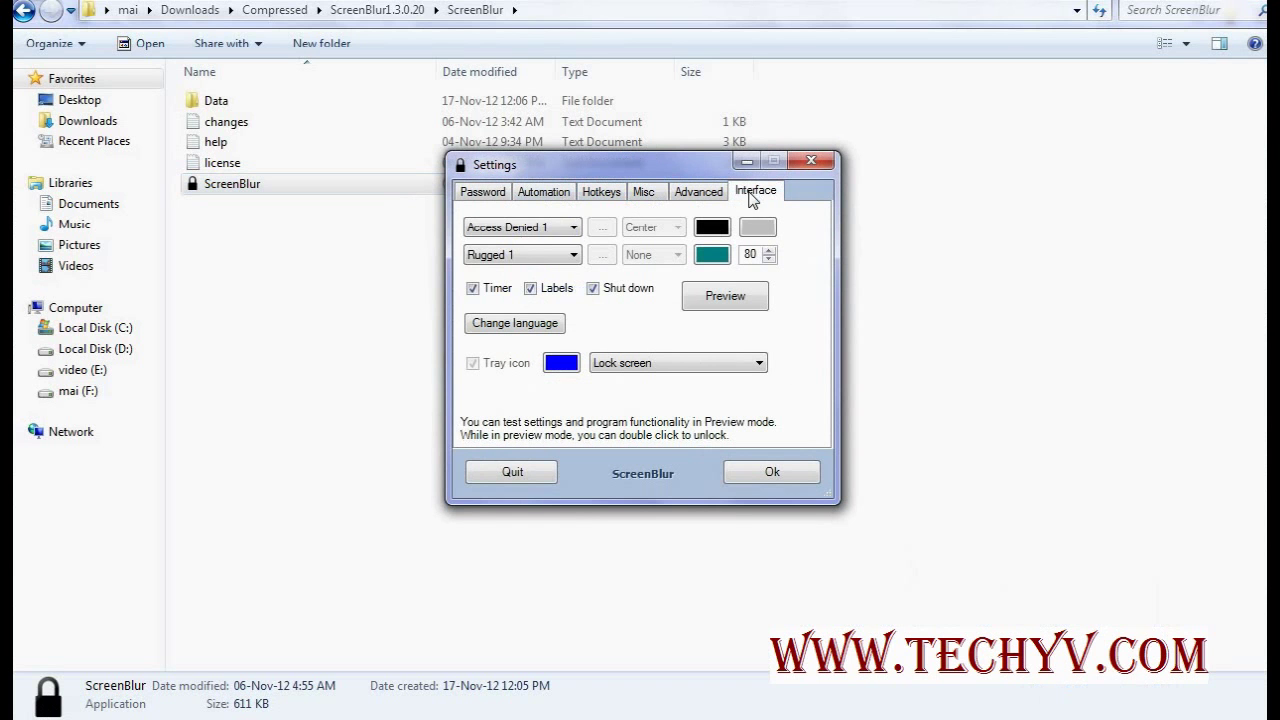
pyautogui.click(540, 229)
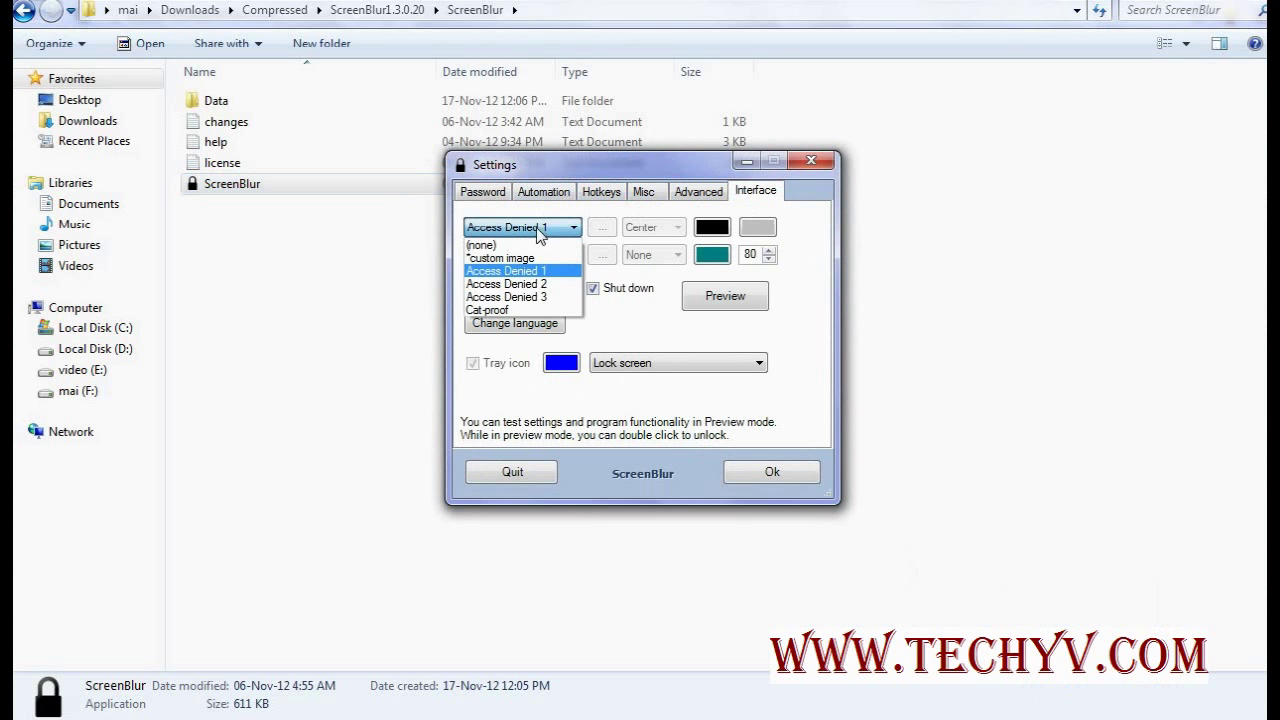
pyautogui.click(512, 297)
pyautogui.click(540, 229)
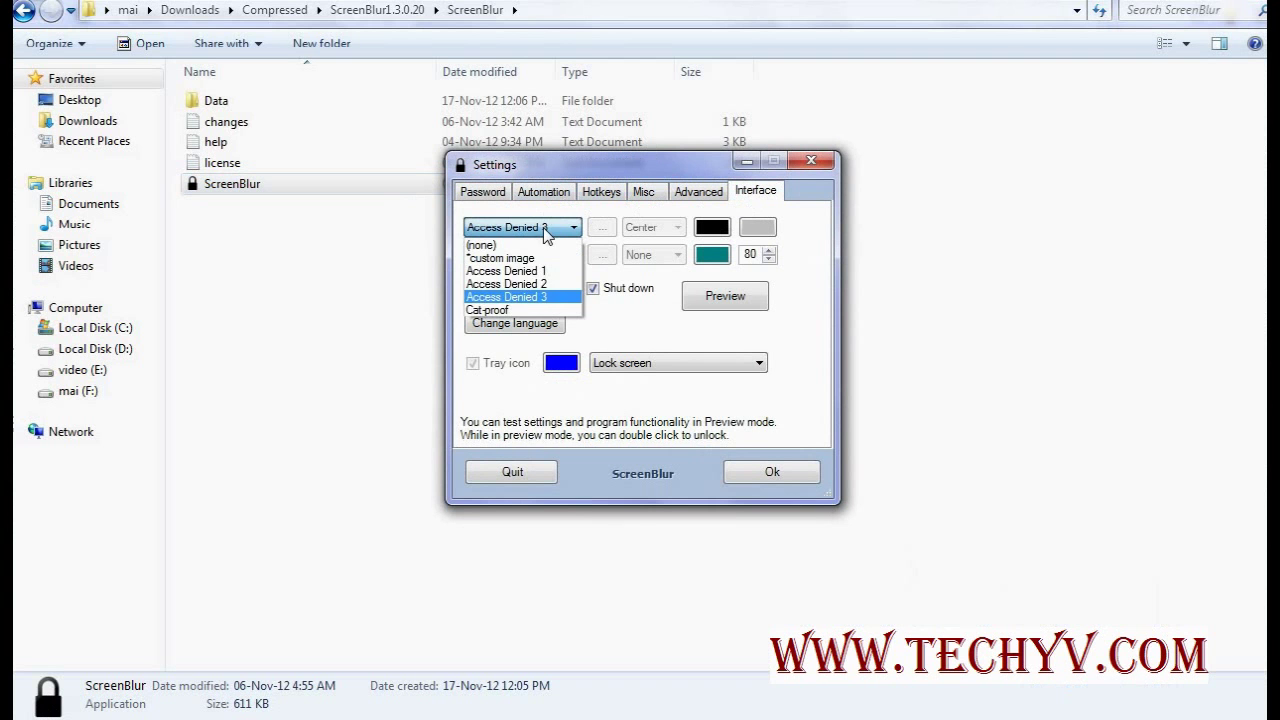
pyautogui.click(518, 310)
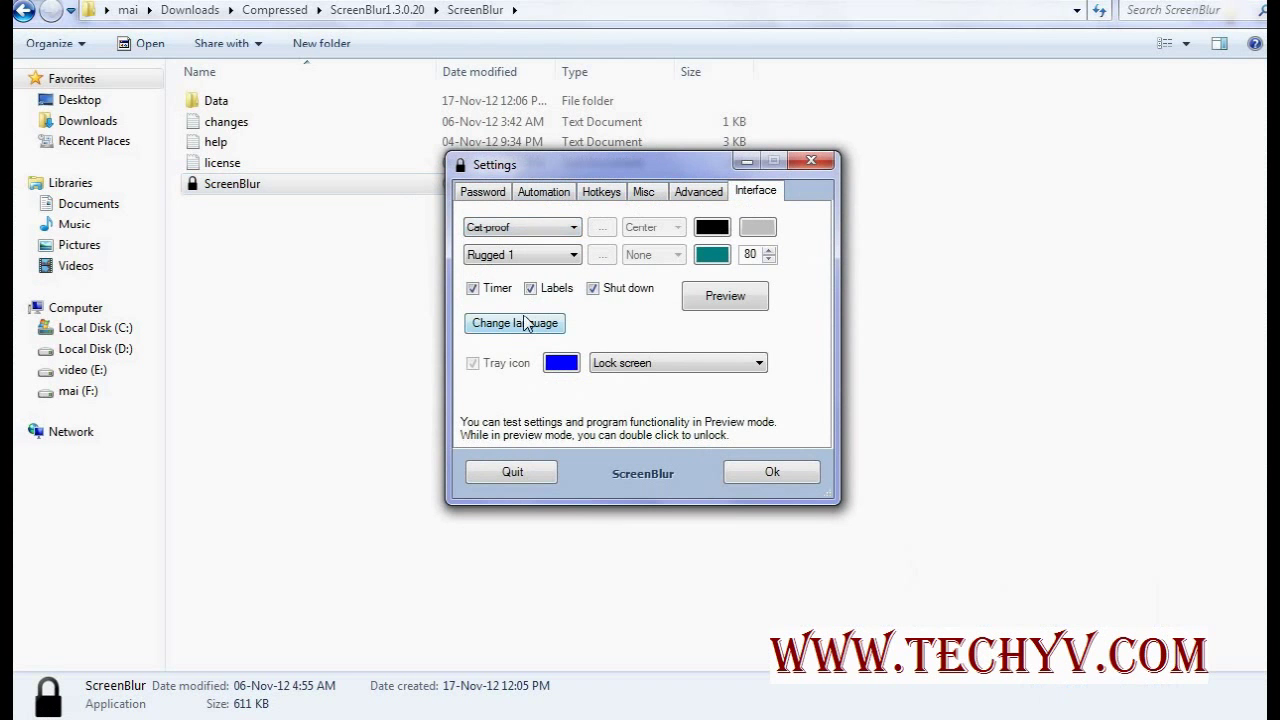
pyautogui.click(709, 228)
pyautogui.click(716, 227)
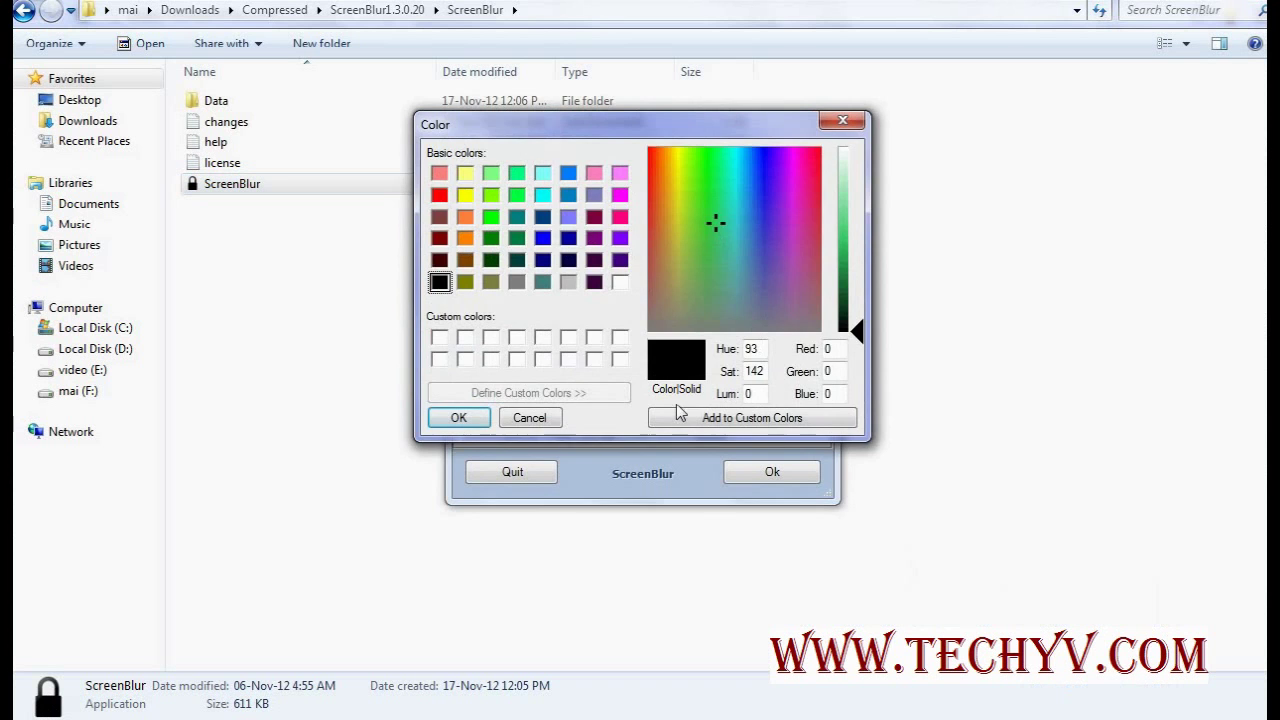
pyautogui.click(458, 416)
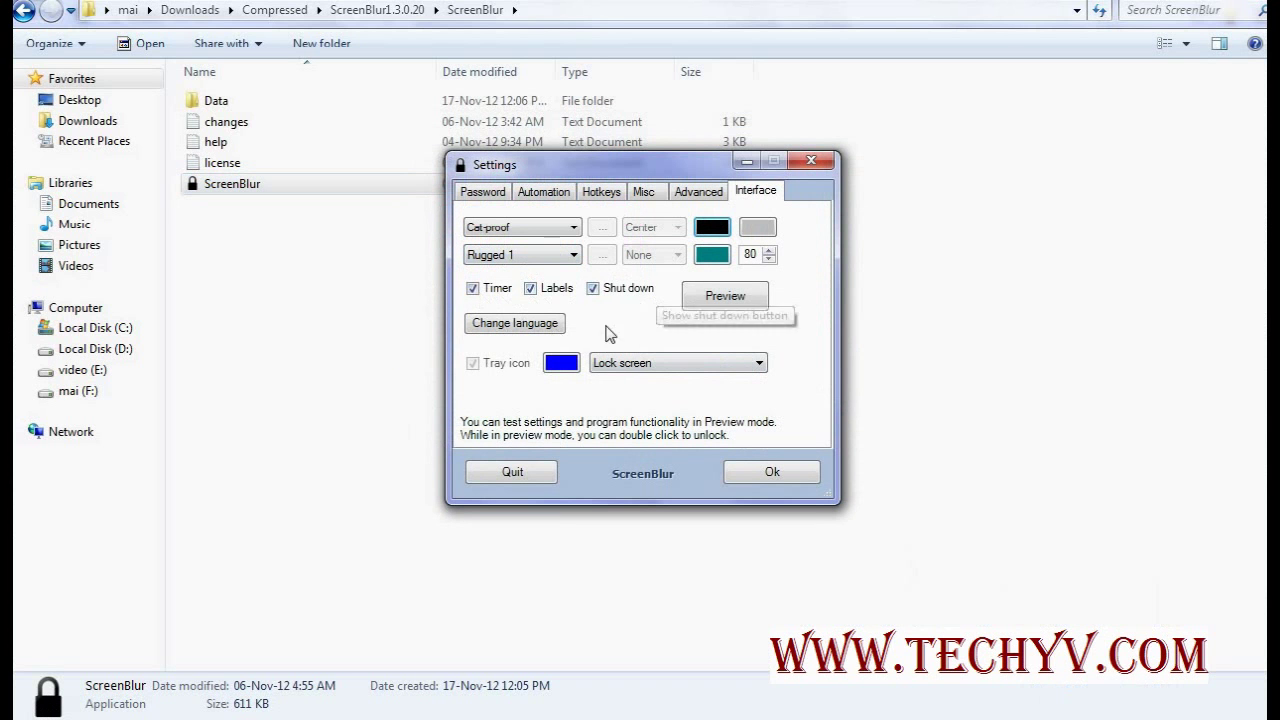
pyautogui.click(593, 293)
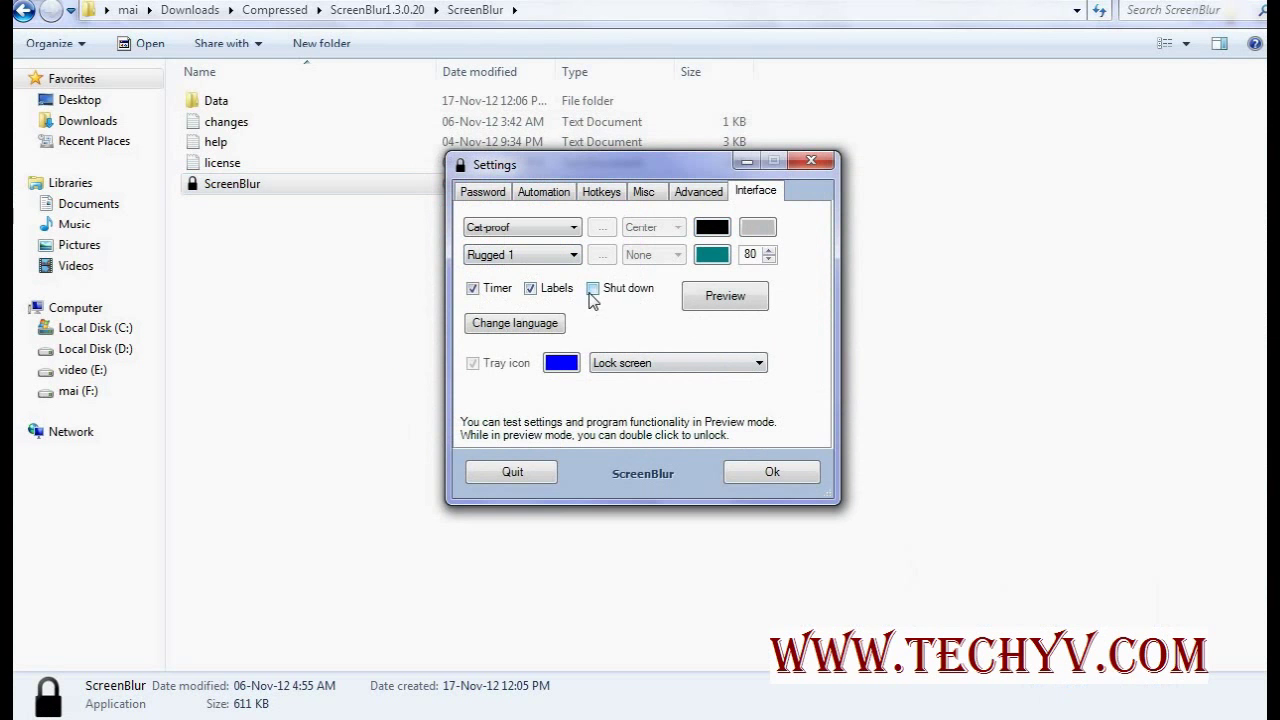
pyautogui.click(715, 312)
# Step: Keep the tray-icon action on Lock screen and browse Advanced, Misc and Hotkeys tabs
pyautogui.click(646, 365)
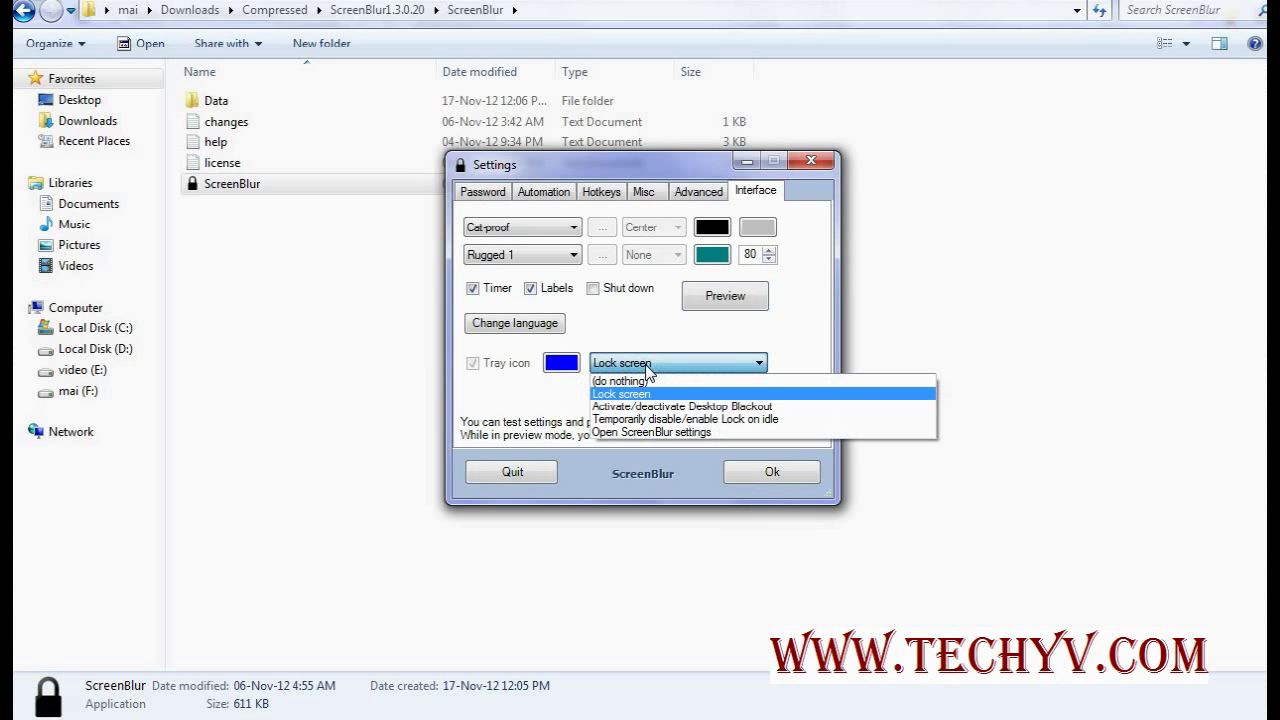
pyautogui.click(631, 315)
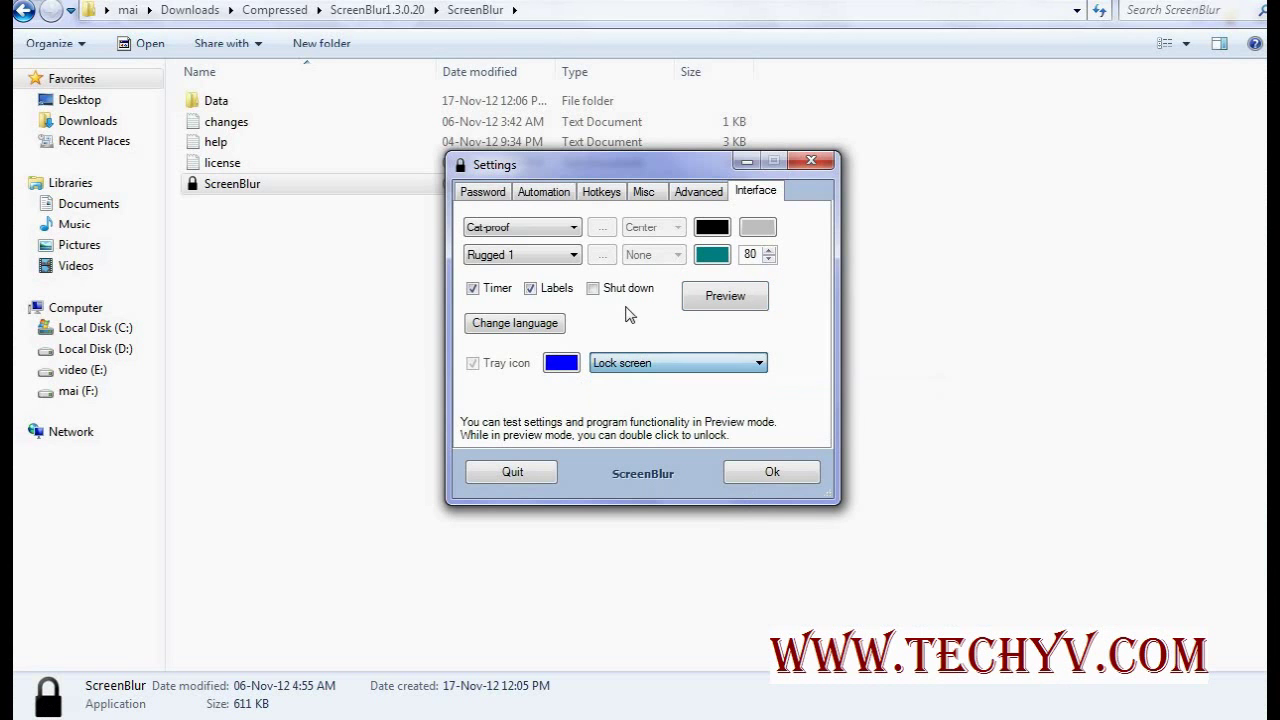
pyautogui.click(706, 196)
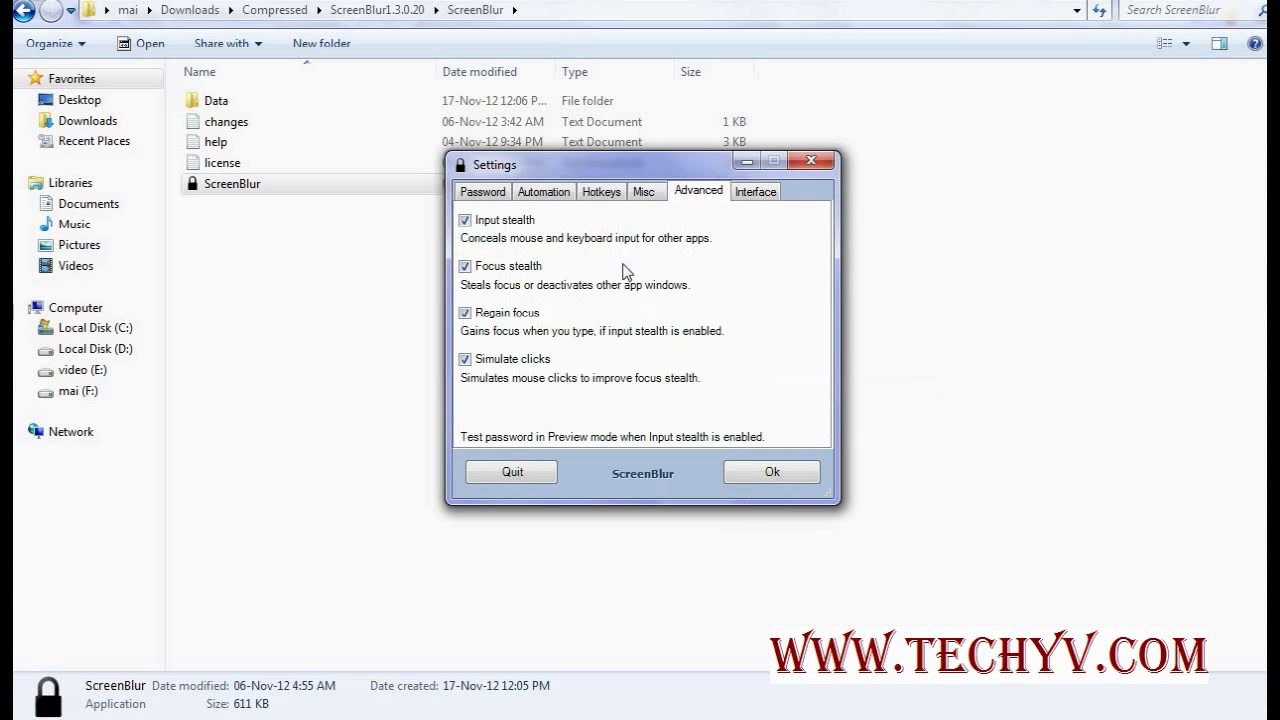
pyautogui.click(641, 193)
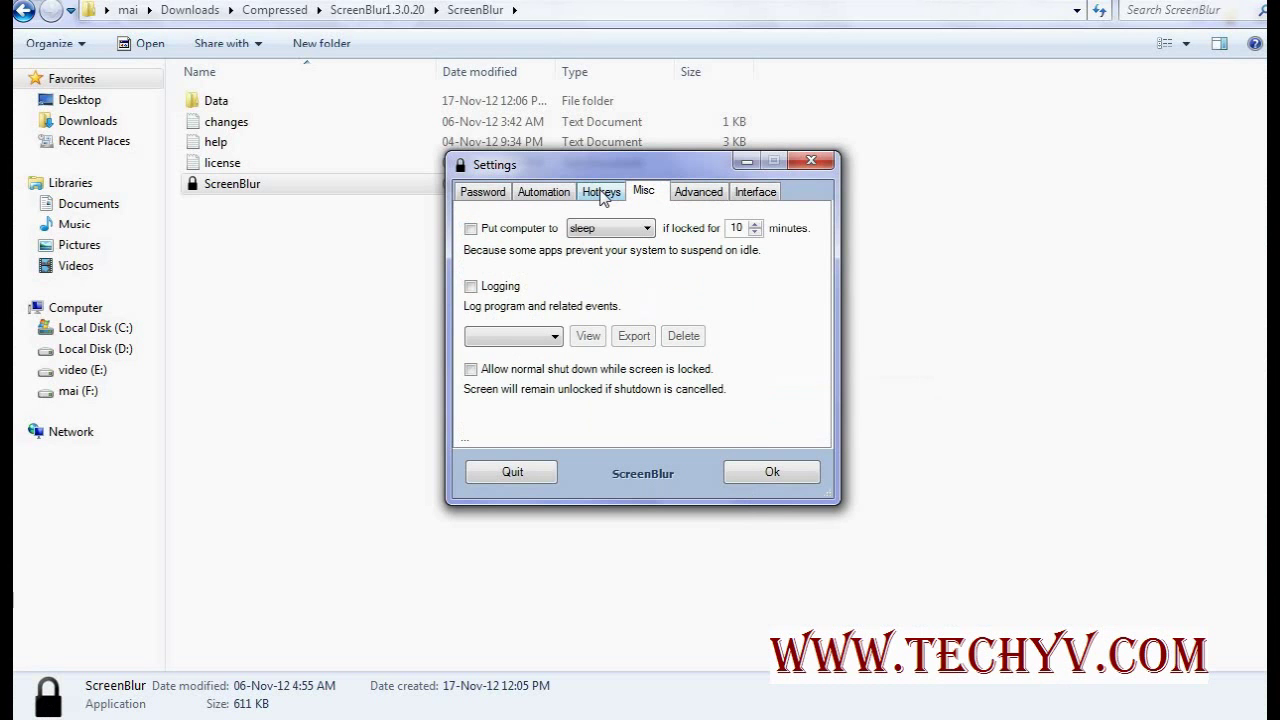
pyautogui.click(603, 193)
pyautogui.click(484, 194)
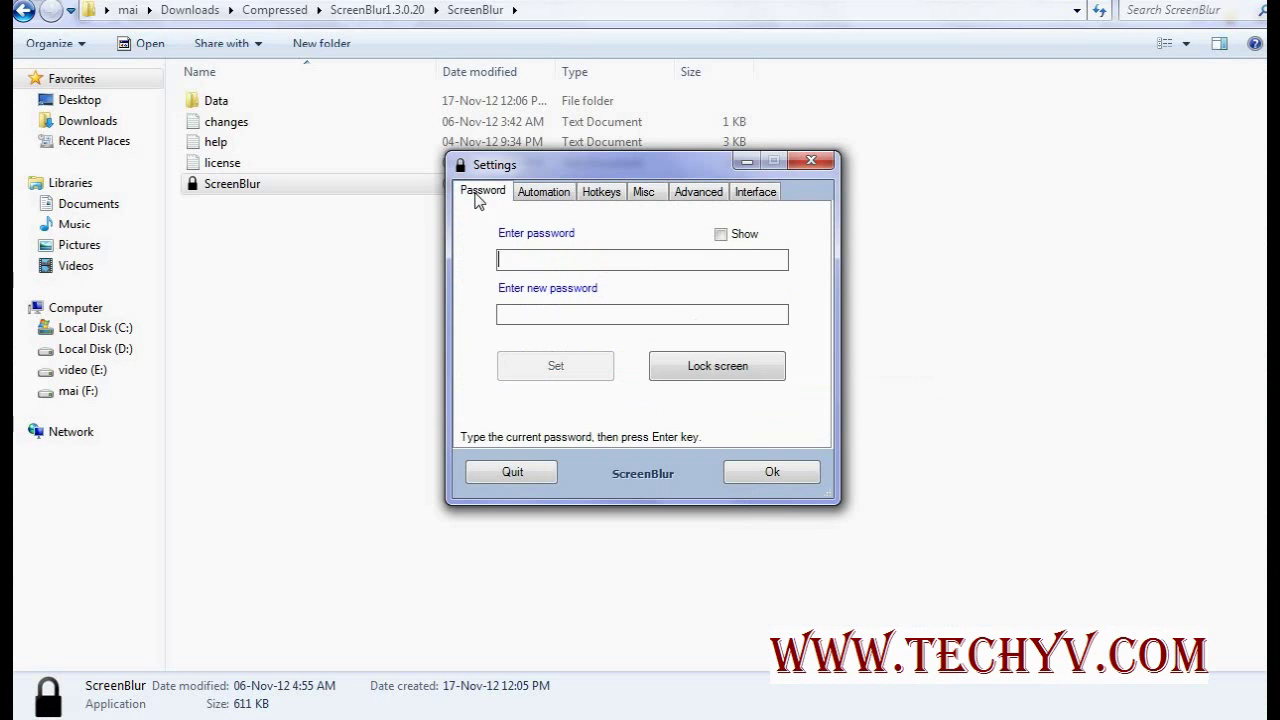
# Step: Review the Automation re-enable timing and window-hiding options unchanged, then view Hotkeys
pyautogui.click(541, 192)
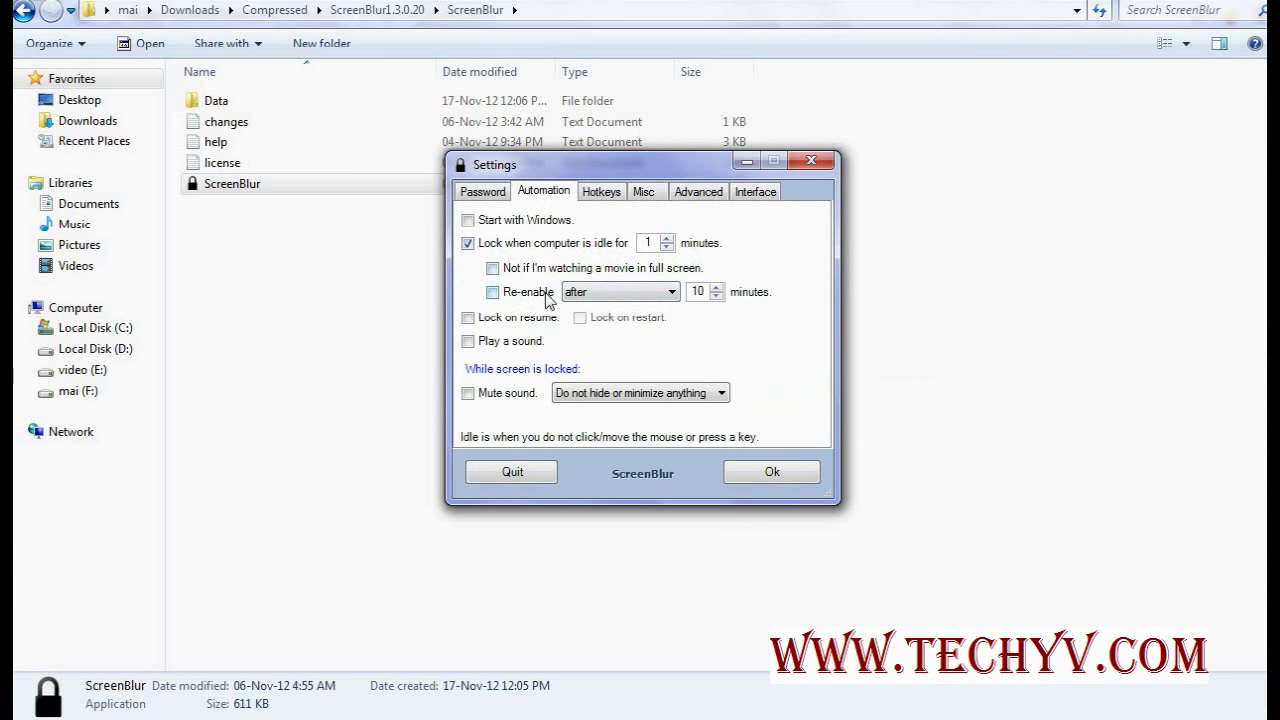
pyautogui.click(605, 296)
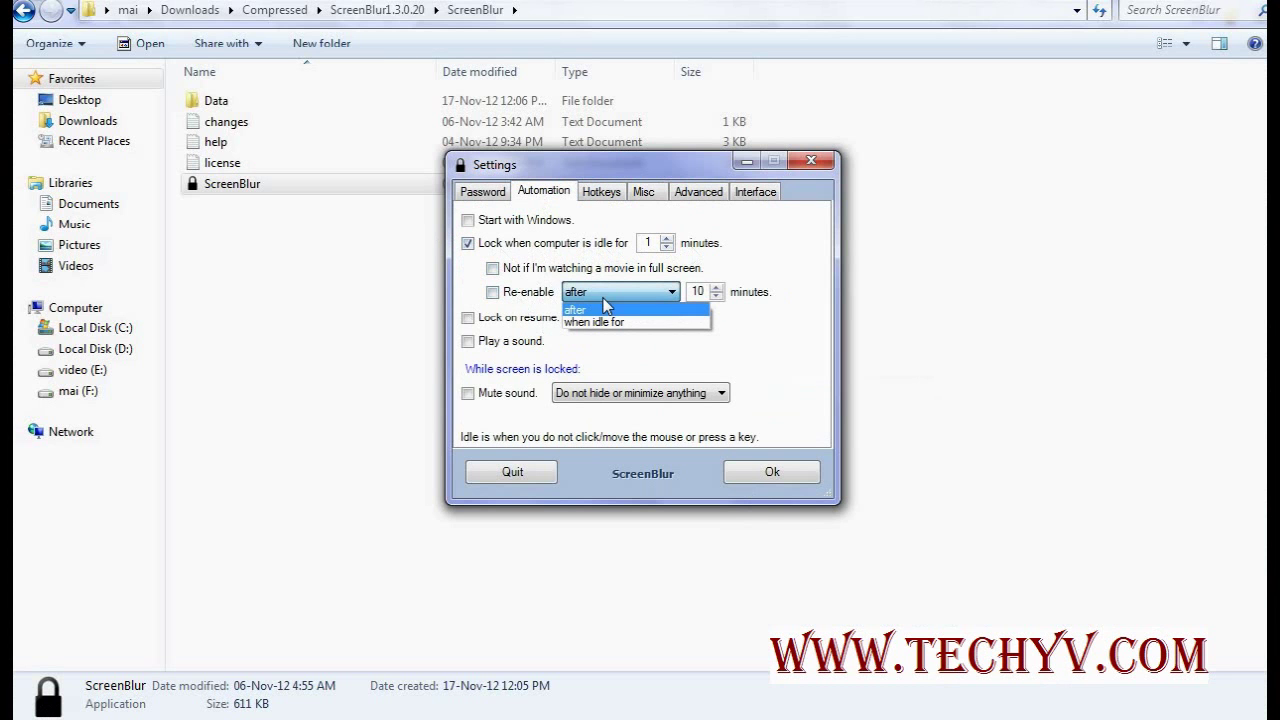
pyautogui.click(495, 305)
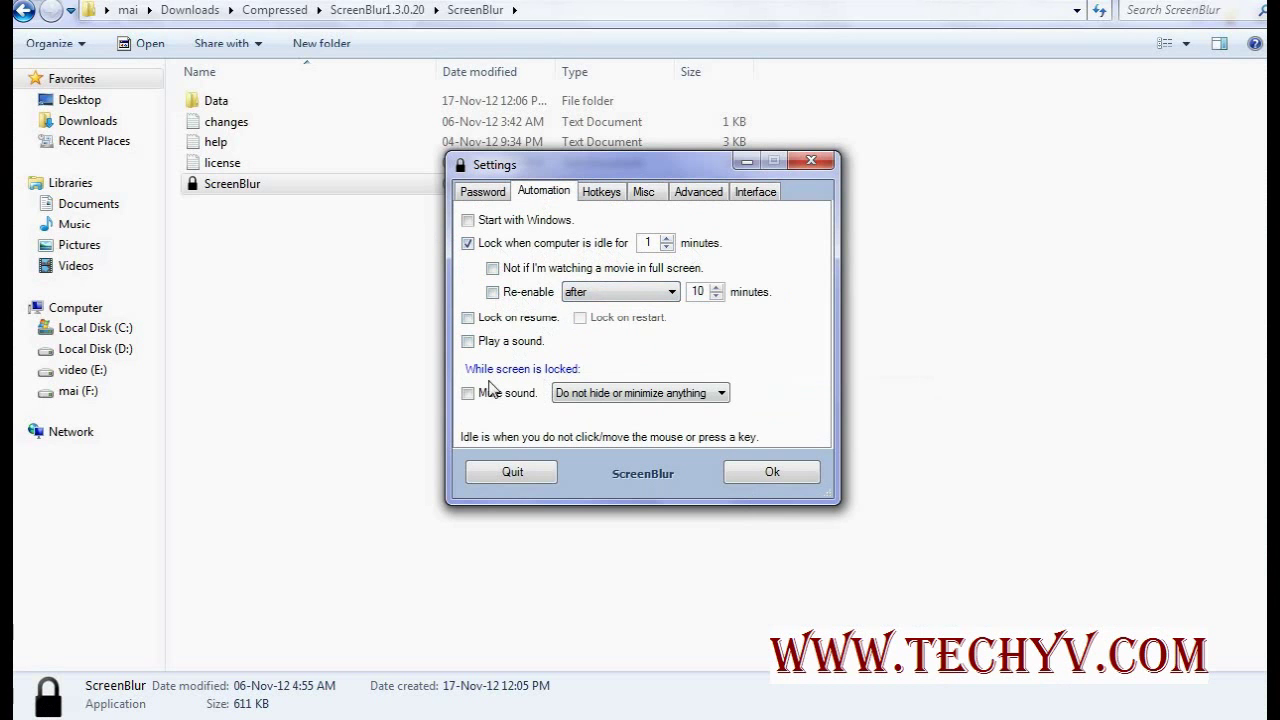
pyautogui.click(672, 396)
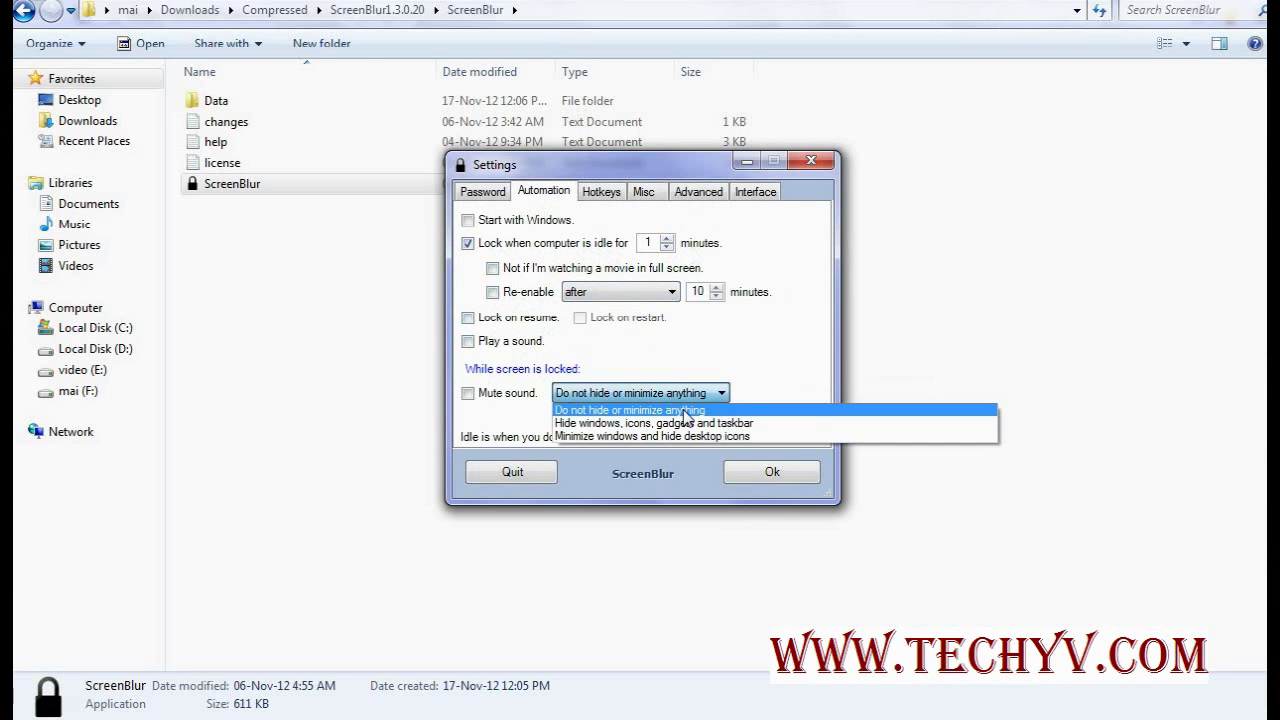
pyautogui.click(672, 338)
pyautogui.click(605, 191)
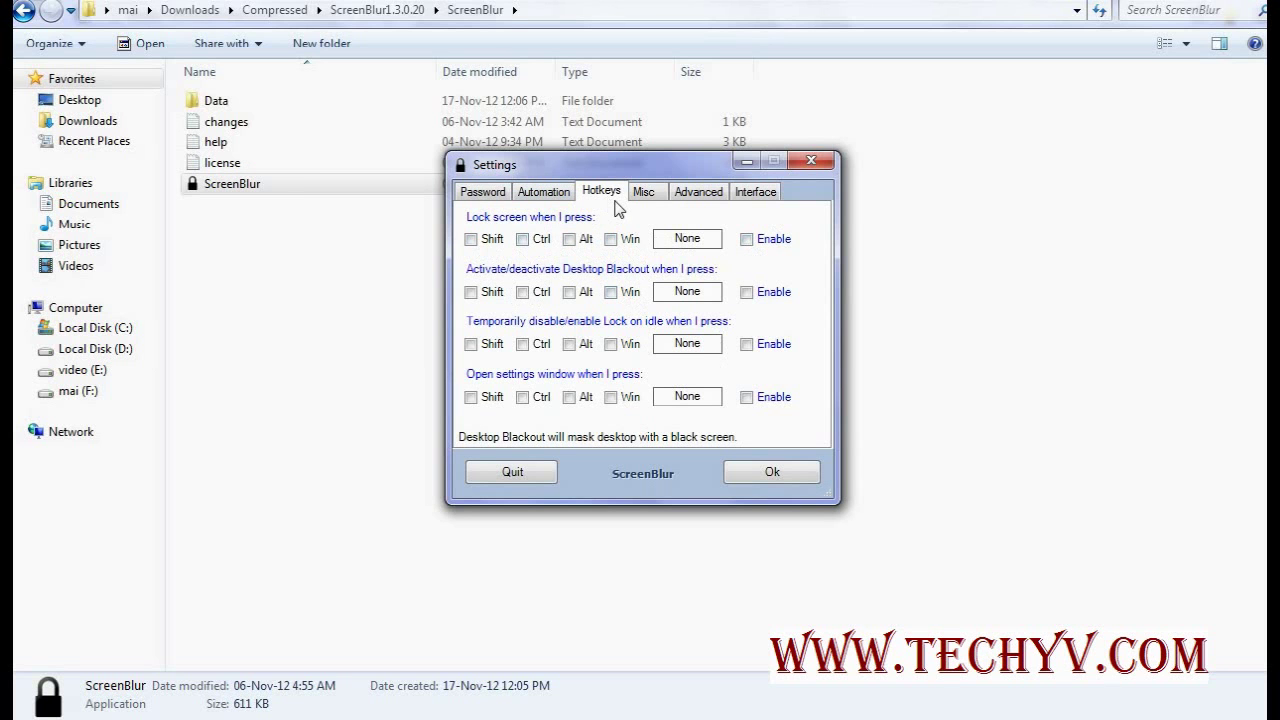
# Step: Check the Misc 'Put computer to' choices, leaving it on sleep after 10 minutes
pyautogui.click(648, 194)
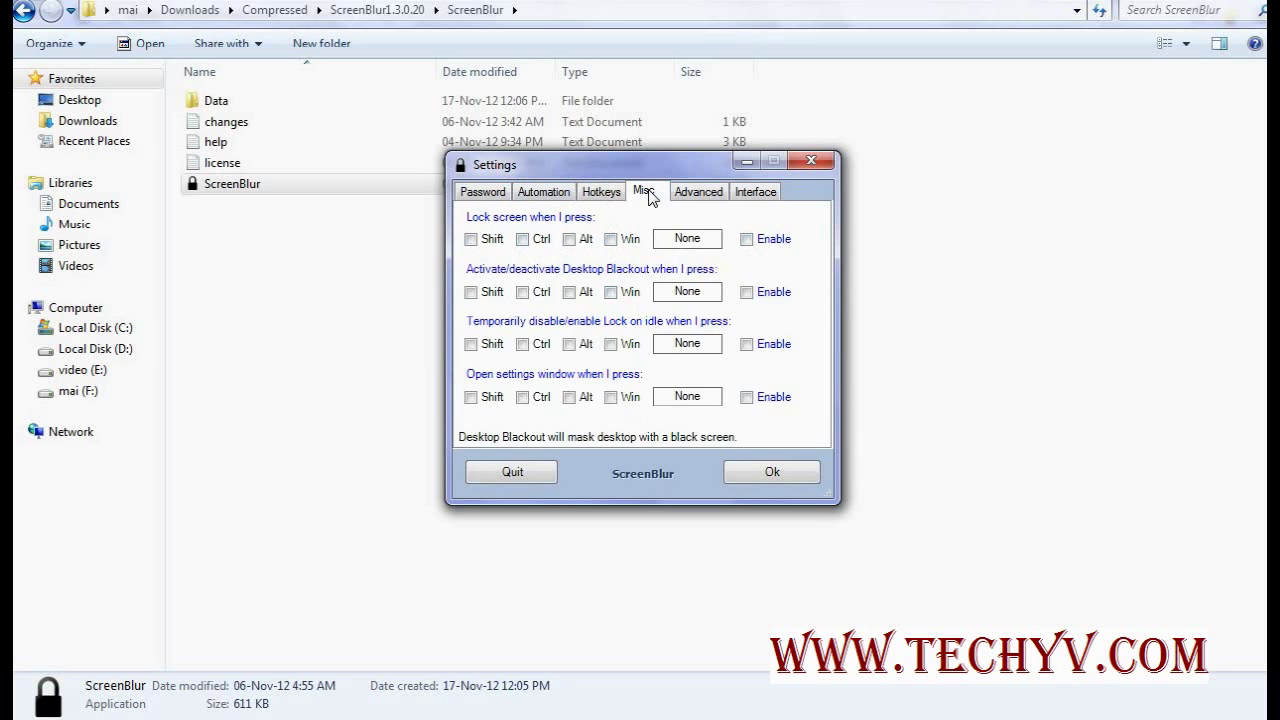
pyautogui.click(627, 231)
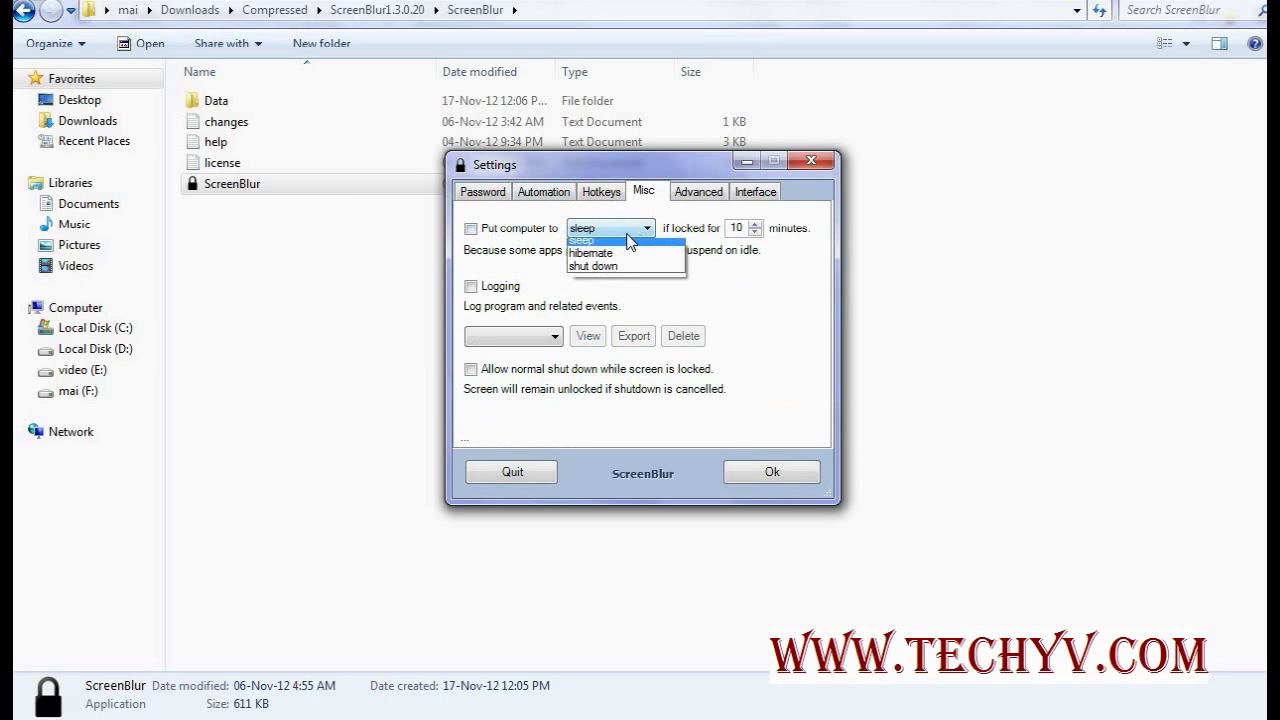
pyautogui.click(628, 230)
pyautogui.click(628, 230)
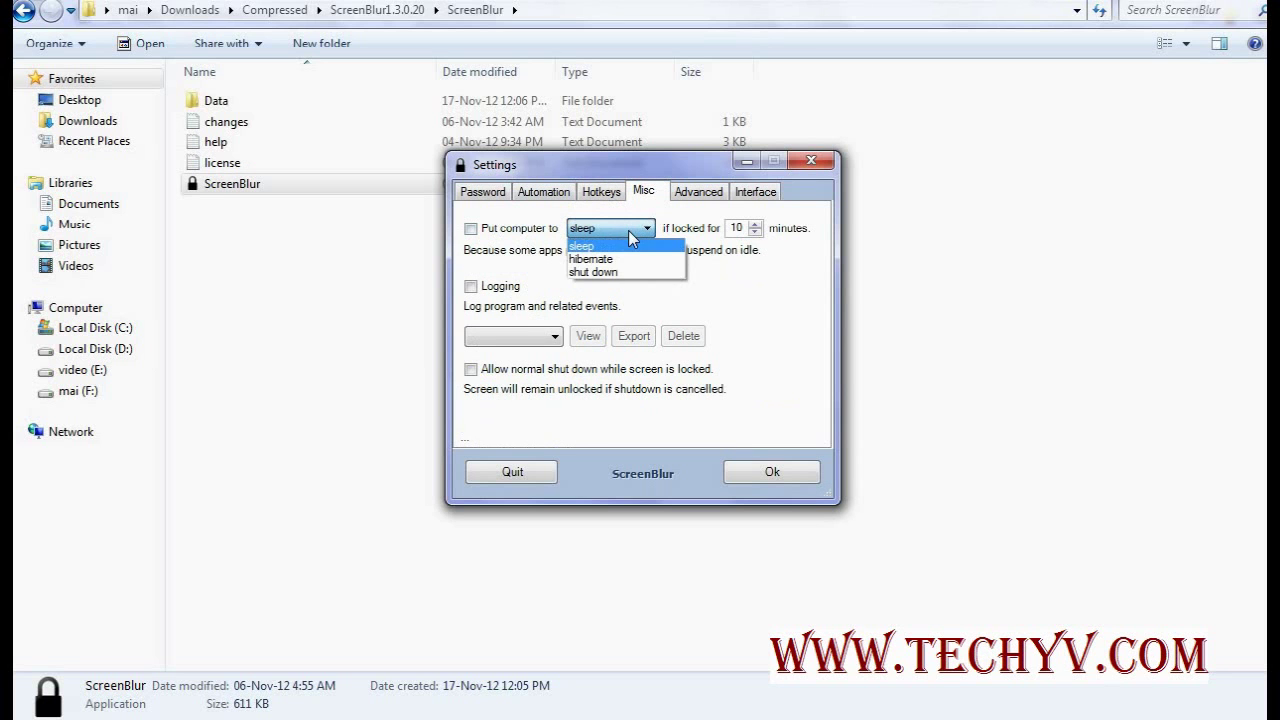
pyautogui.click(631, 240)
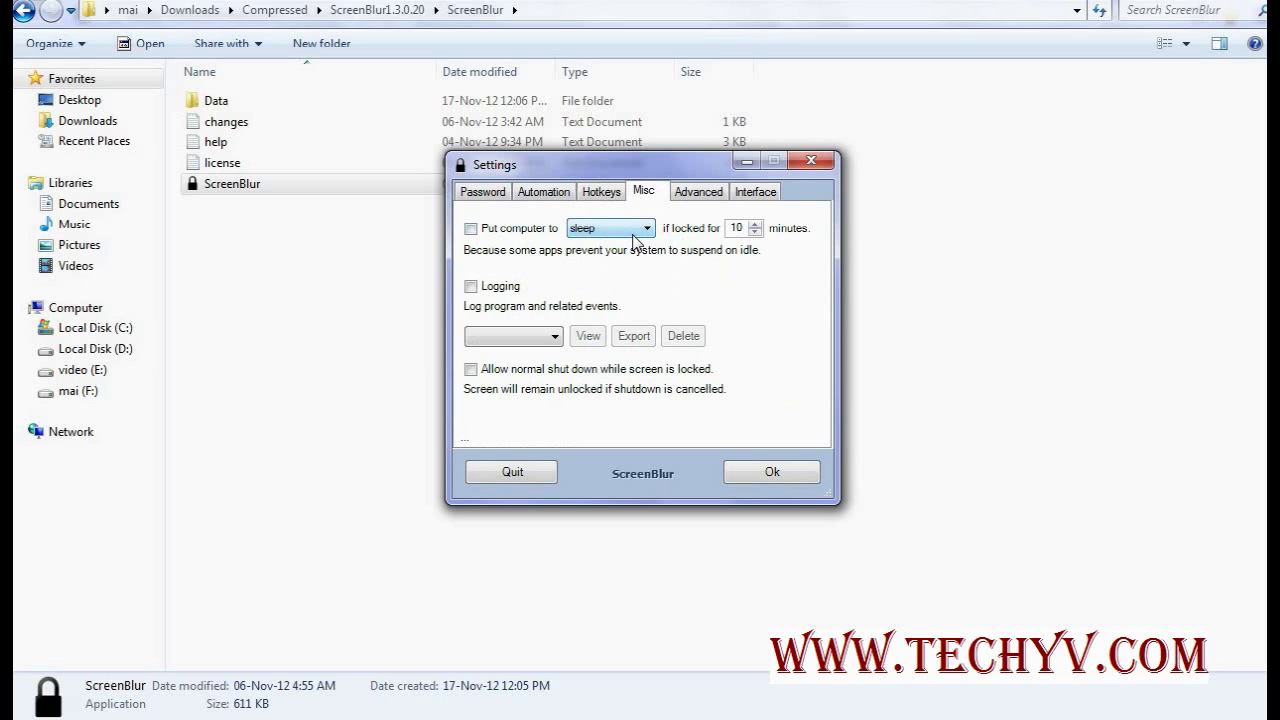
pyautogui.click(632, 240)
pyautogui.click(636, 240)
pyautogui.click(640, 238)
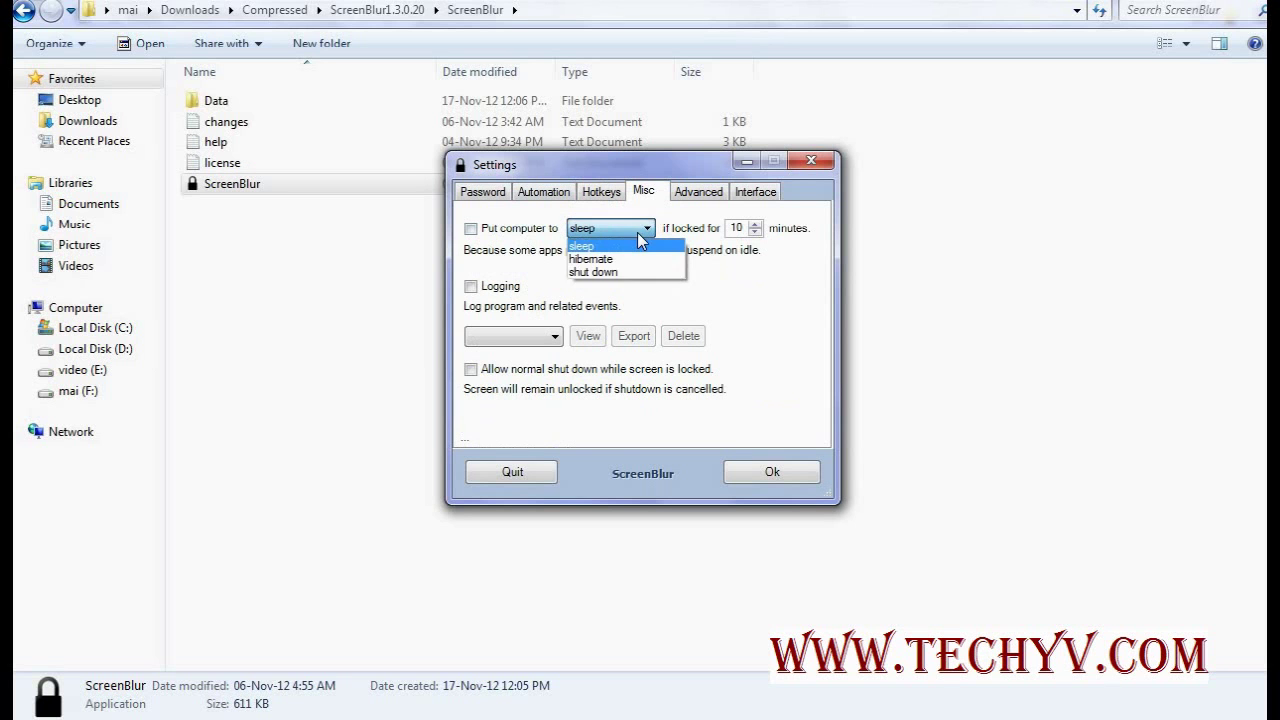
pyautogui.click(638, 234)
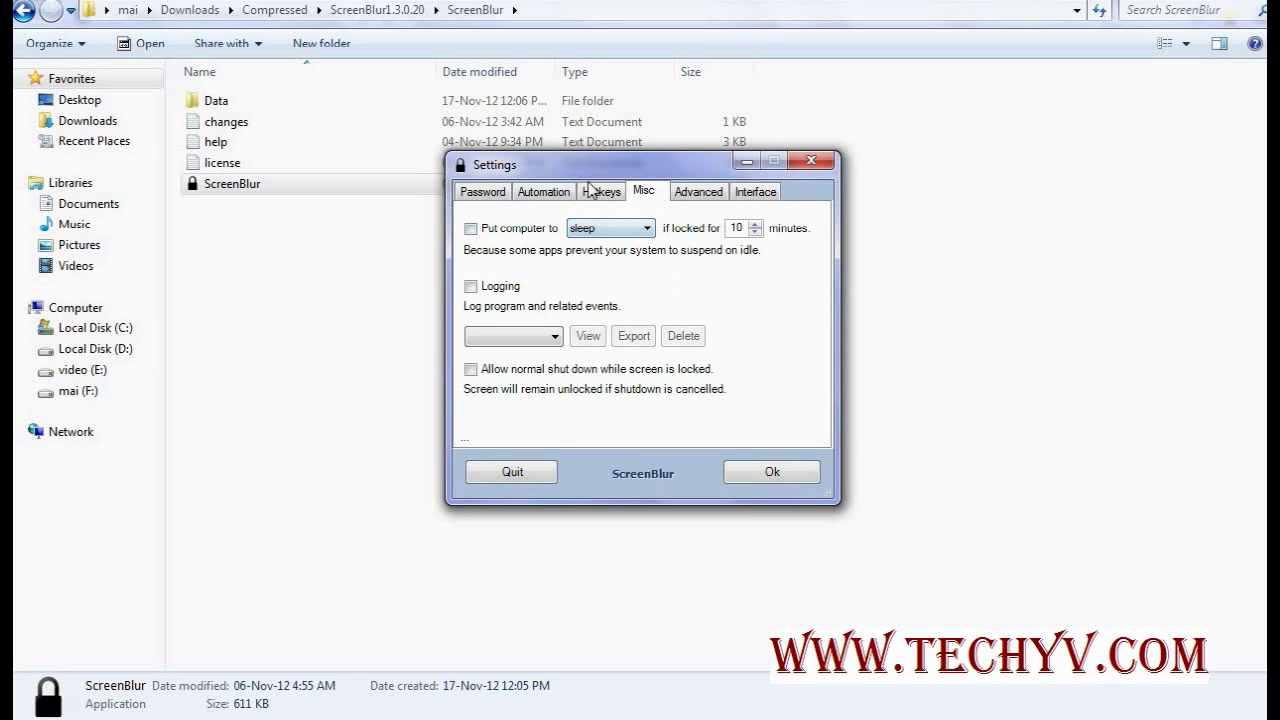
# Step: Browse through the Automation, Hotkeys and Advanced pages to the Interface settings
pyautogui.press('Left')
pyautogui.press('Left')
pyautogui.press('Left')
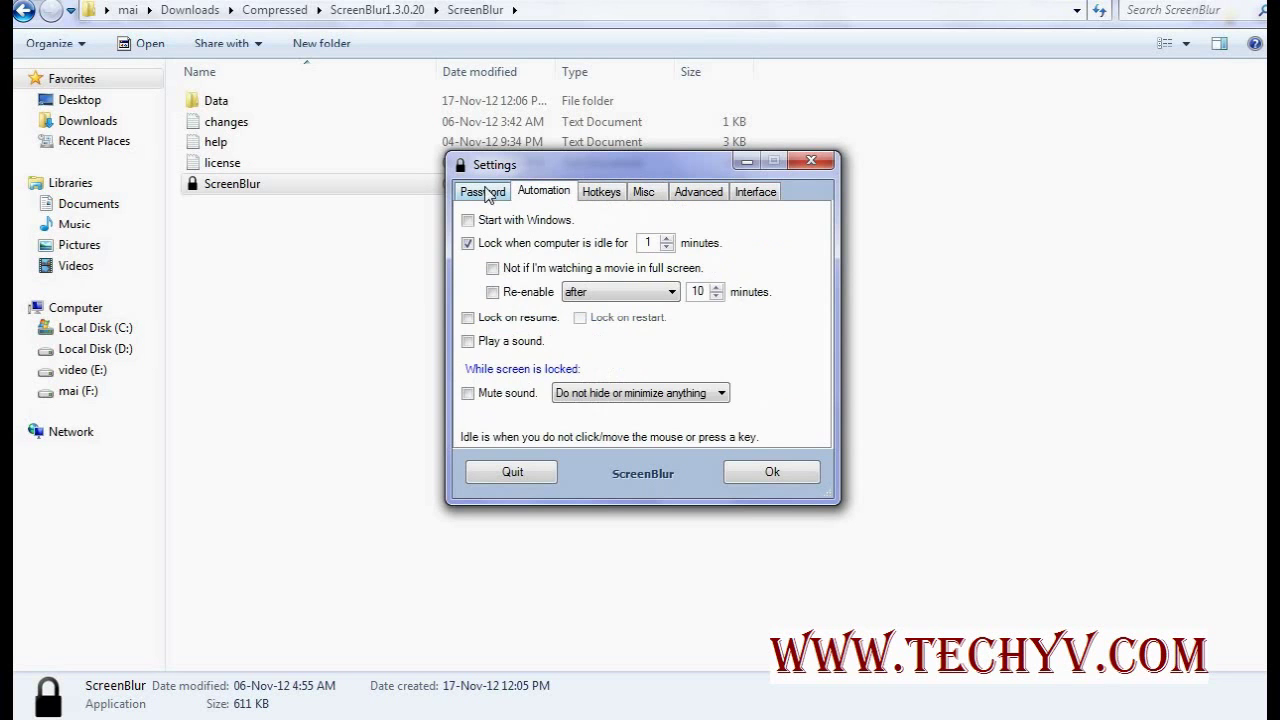
pyautogui.press('Right')
pyautogui.click(612, 194)
pyautogui.click(695, 196)
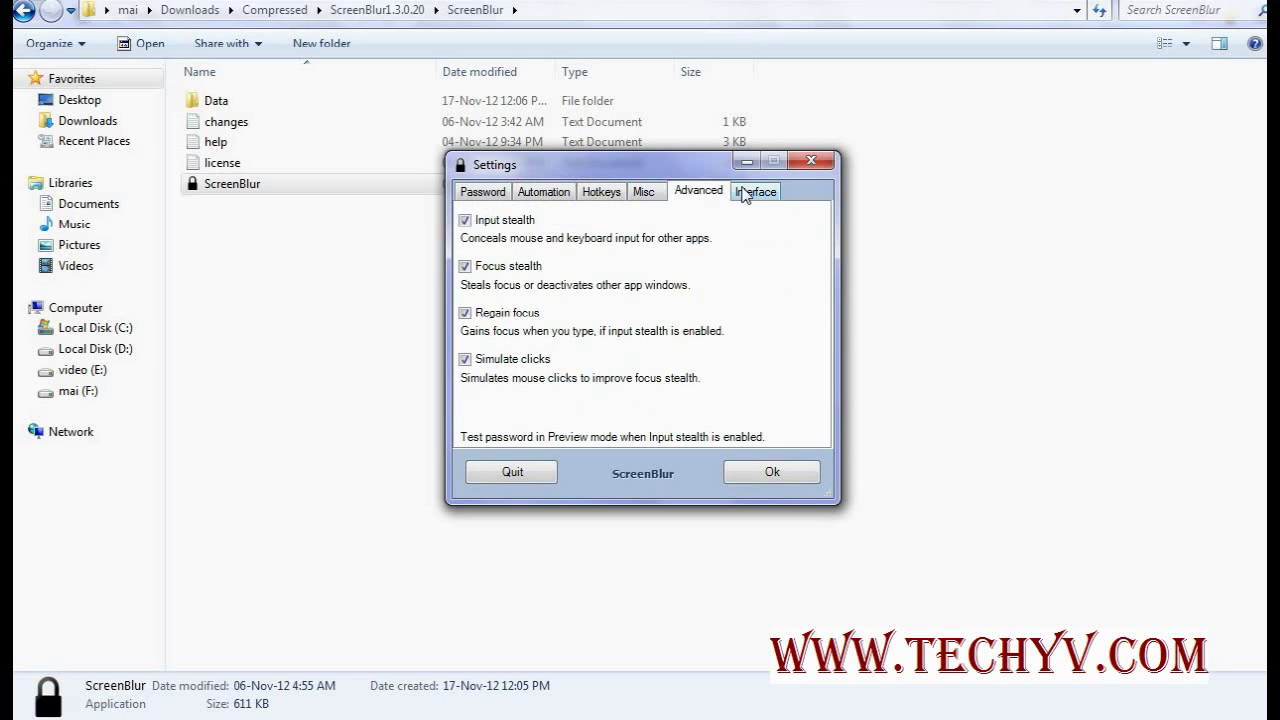
pyautogui.click(748, 194)
pyautogui.click(718, 195)
pyautogui.click(752, 193)
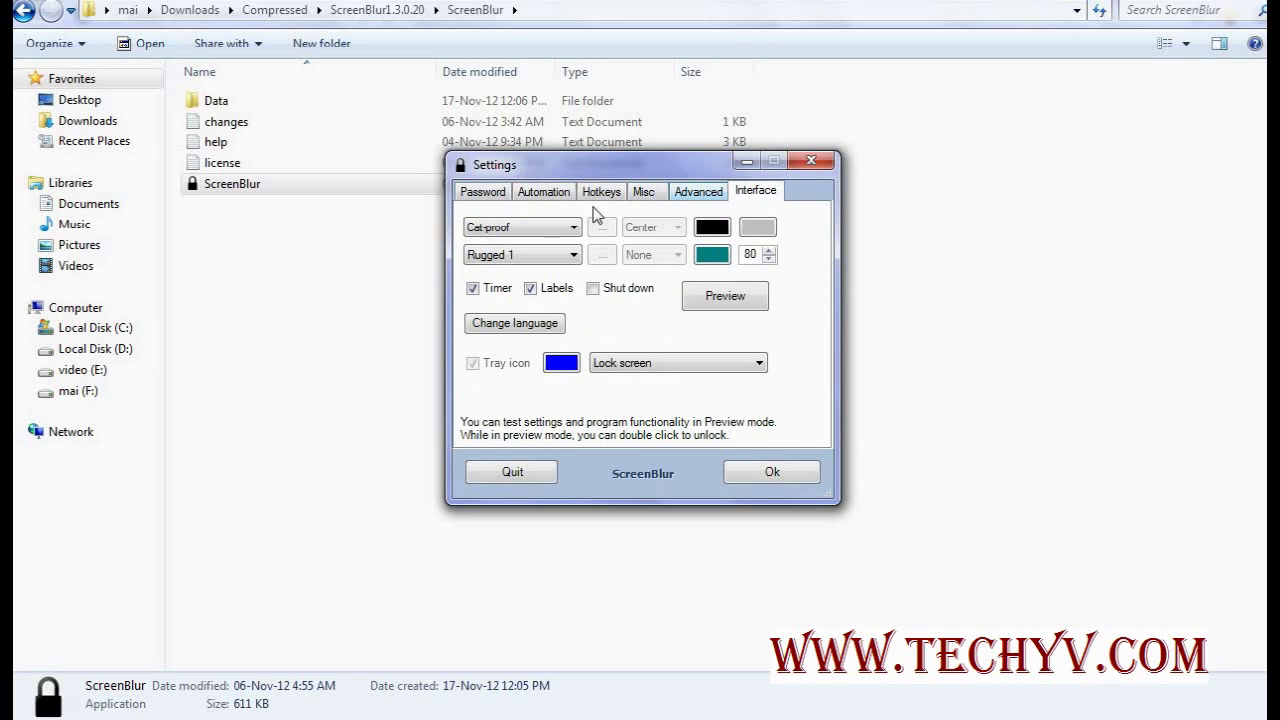
# Step: Change the lock screen image from Cat-proof to Access Denied 1
pyautogui.click(556, 230)
pyautogui.click(546, 270)
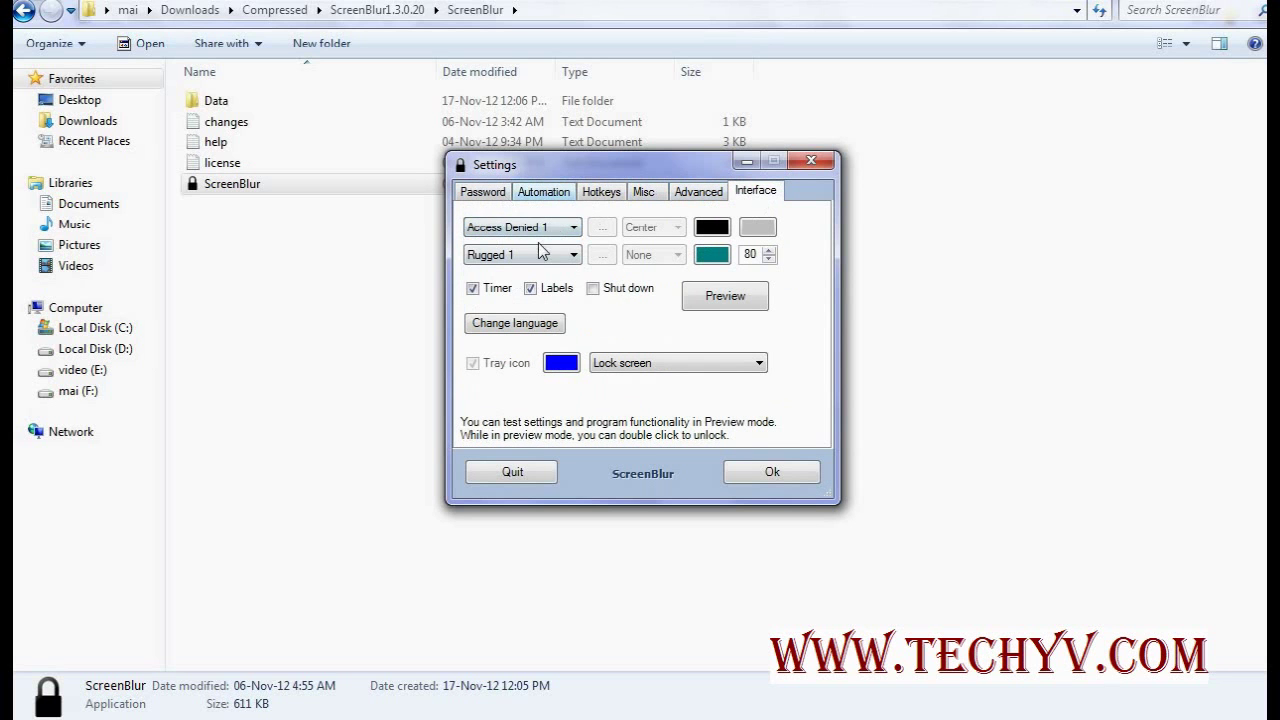
pyautogui.click(555, 232)
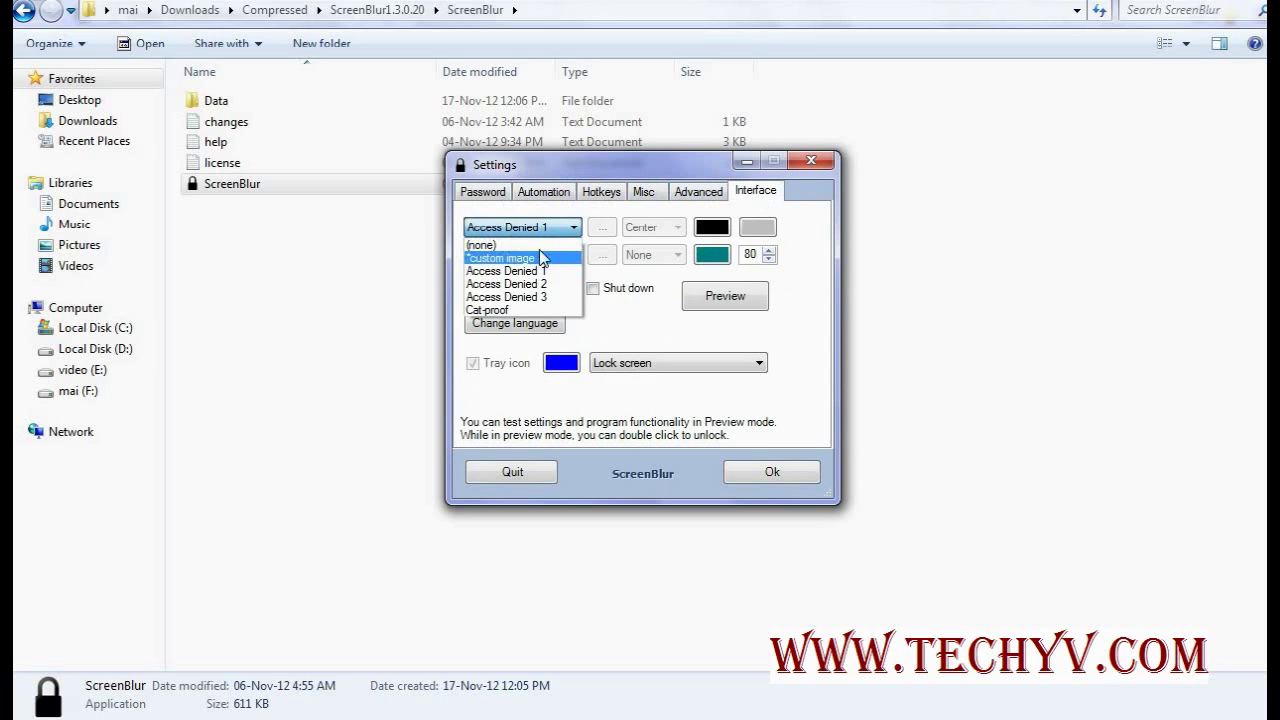
pyautogui.click(543, 248)
pyautogui.click(541, 233)
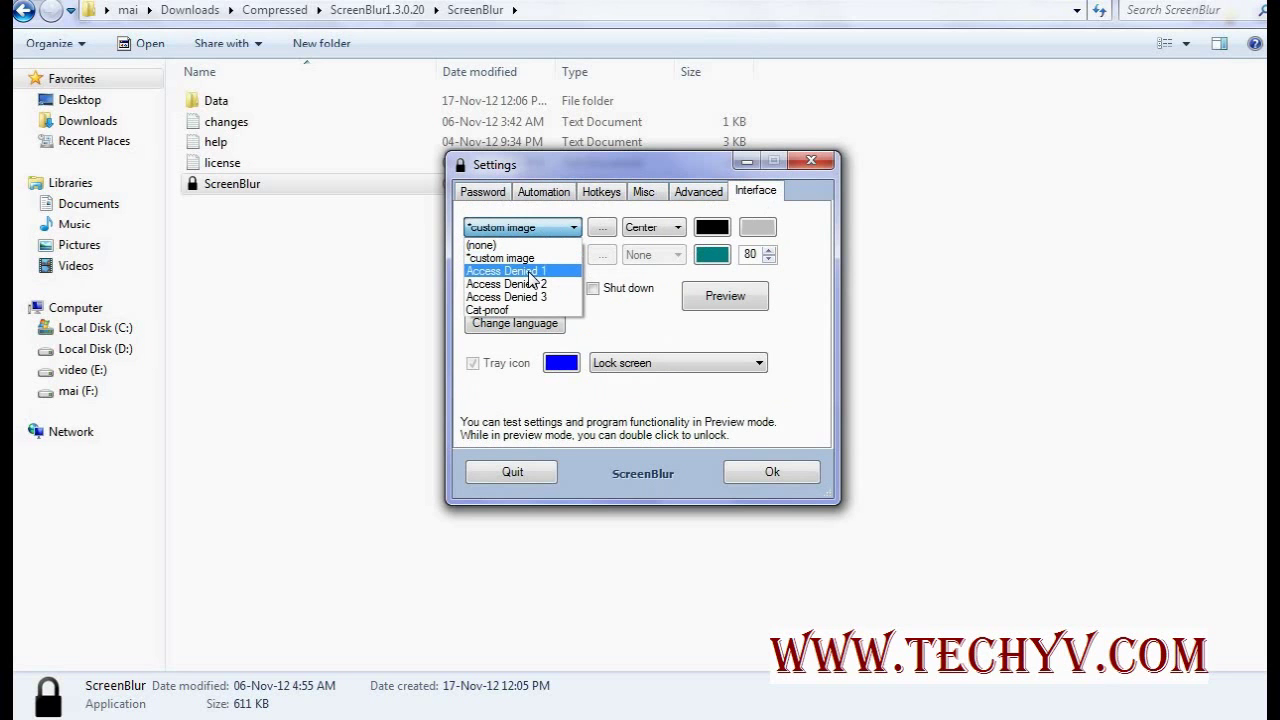
pyautogui.click(529, 273)
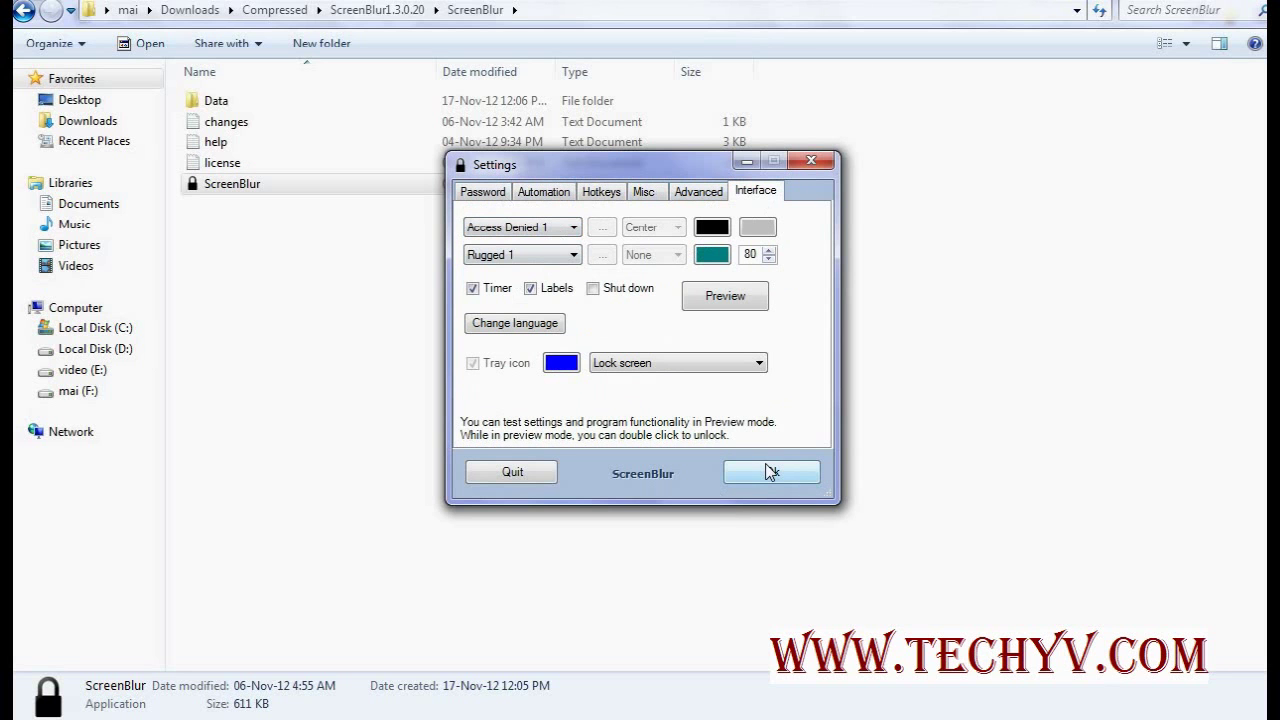
pyautogui.click(726, 292)
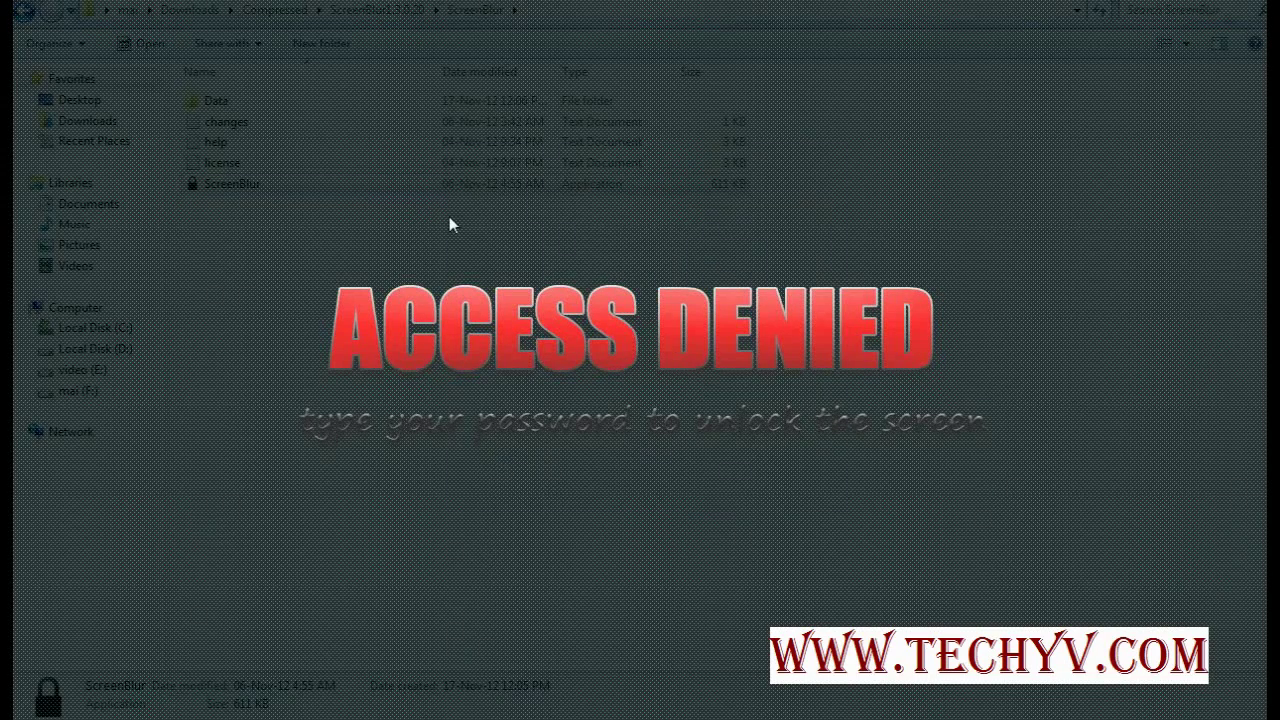
pyautogui.doubleClick(804, 438)
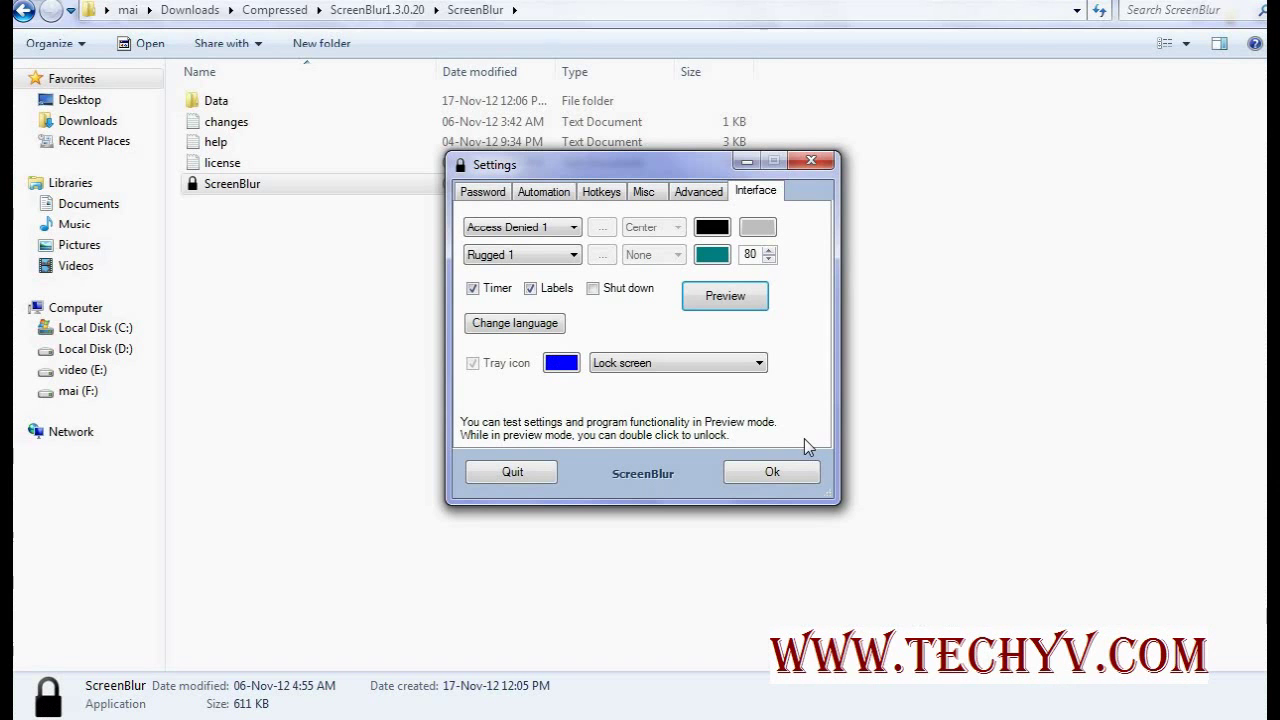